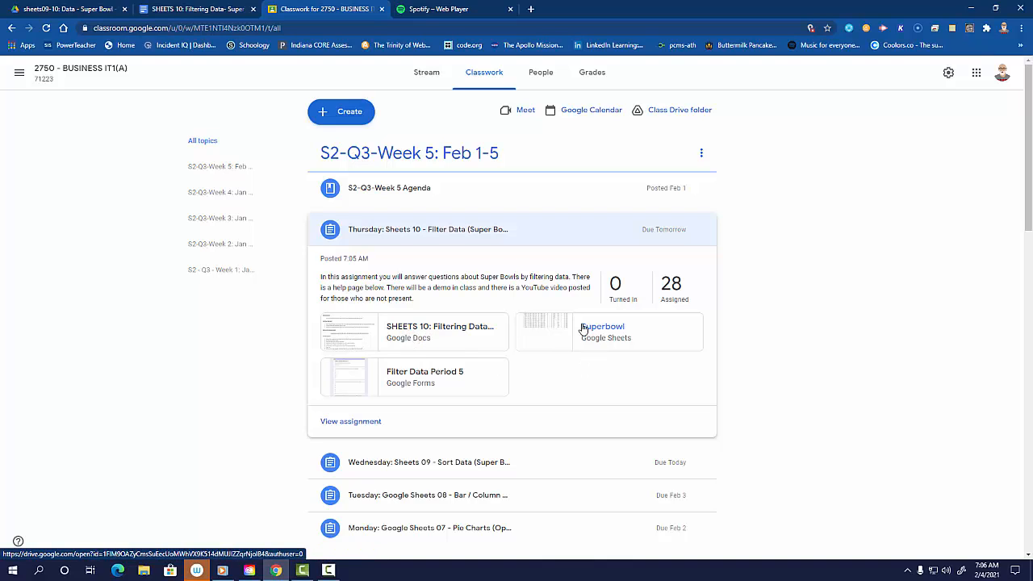
- Open the Superbowl sheet attached to the Sheets 10 assignment and make a copy named "Copy of Superbowl"
left_click(546, 342)
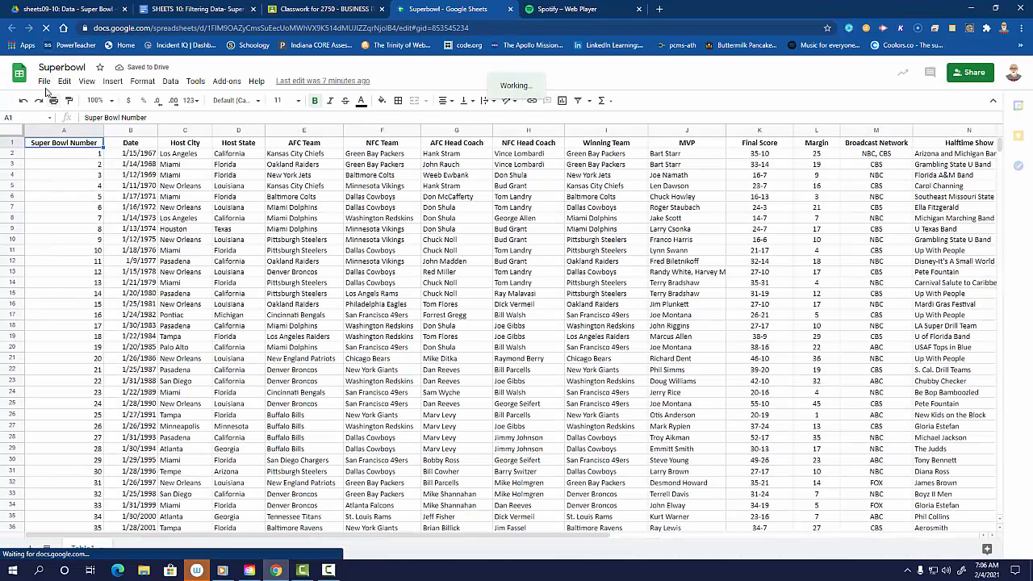
left_click(44, 81)
left_click(73, 178)
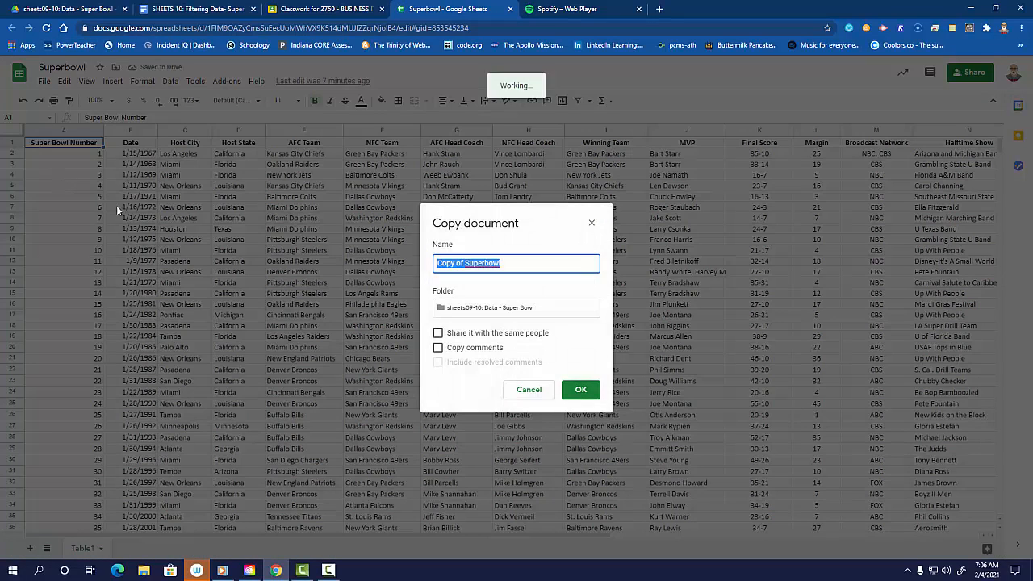
left_click(581, 391)
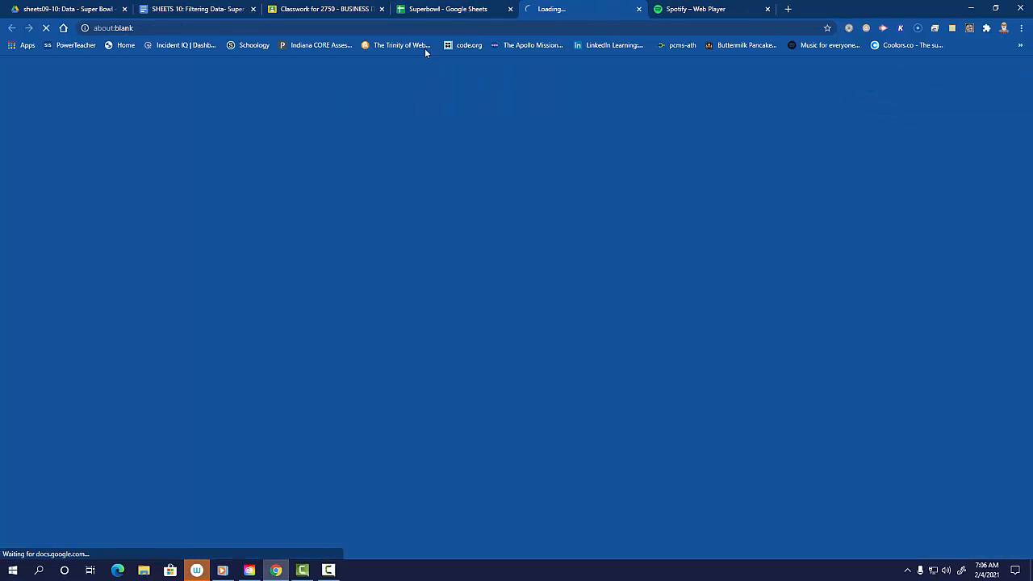
- Close the original Superbowl sheet and open the Filter Data Period 5 form from the class assignment
left_click(457, 11)
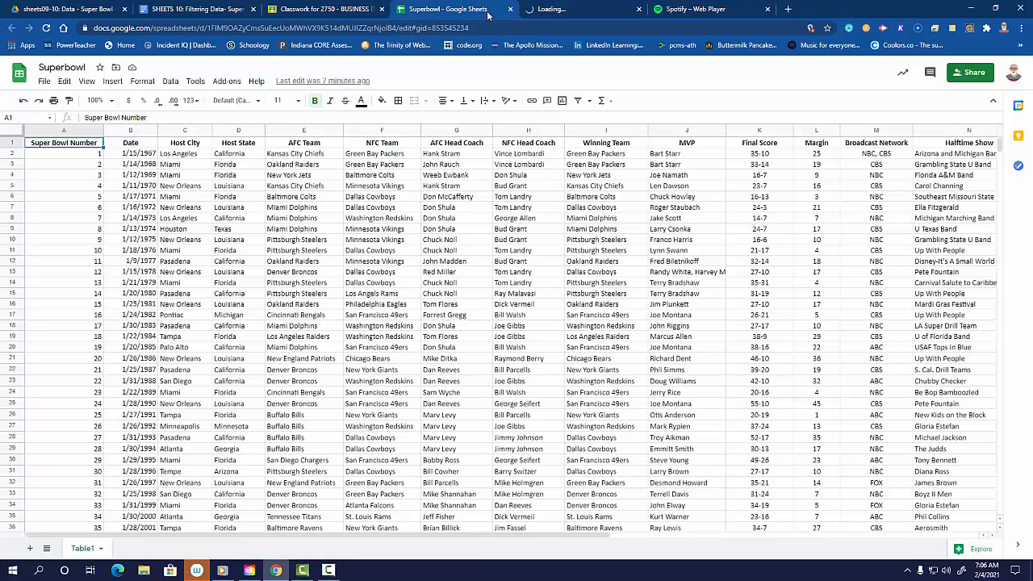
left_click(510, 9)
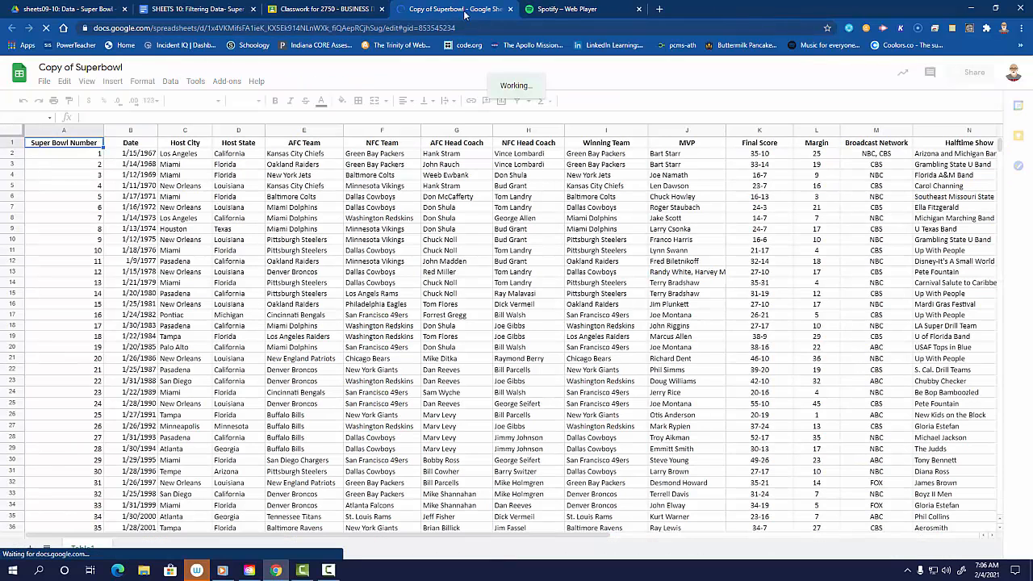
left_click(343, 10)
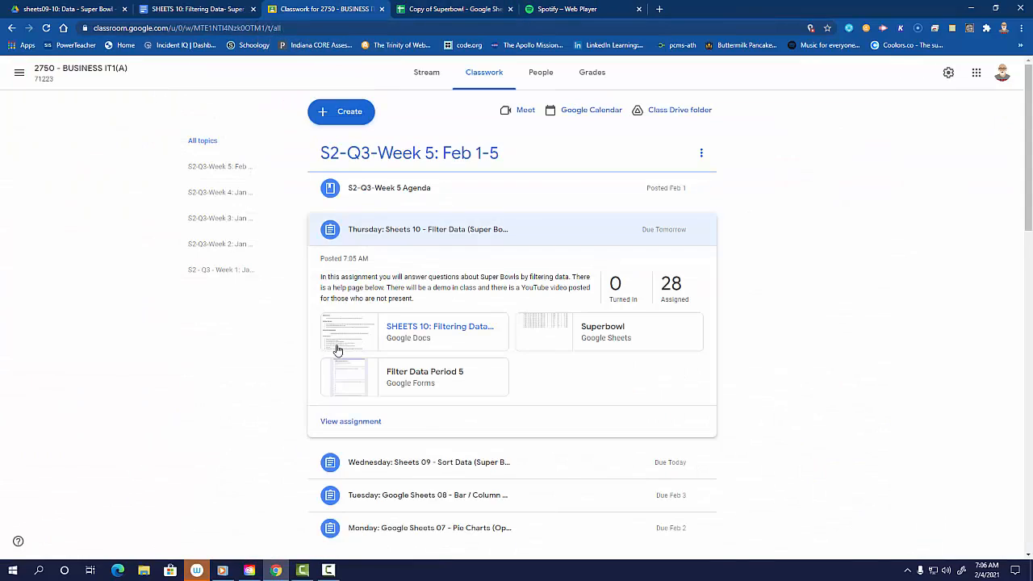
left_click(349, 374)
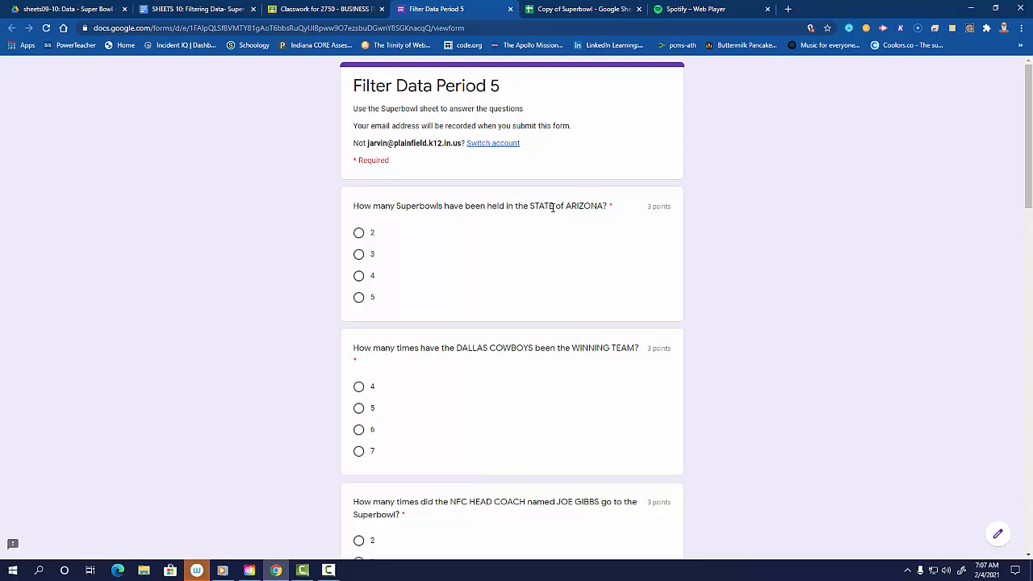
- Return to the Copy of Superbowl sheet and create a filter on its data
left_click(594, 9)
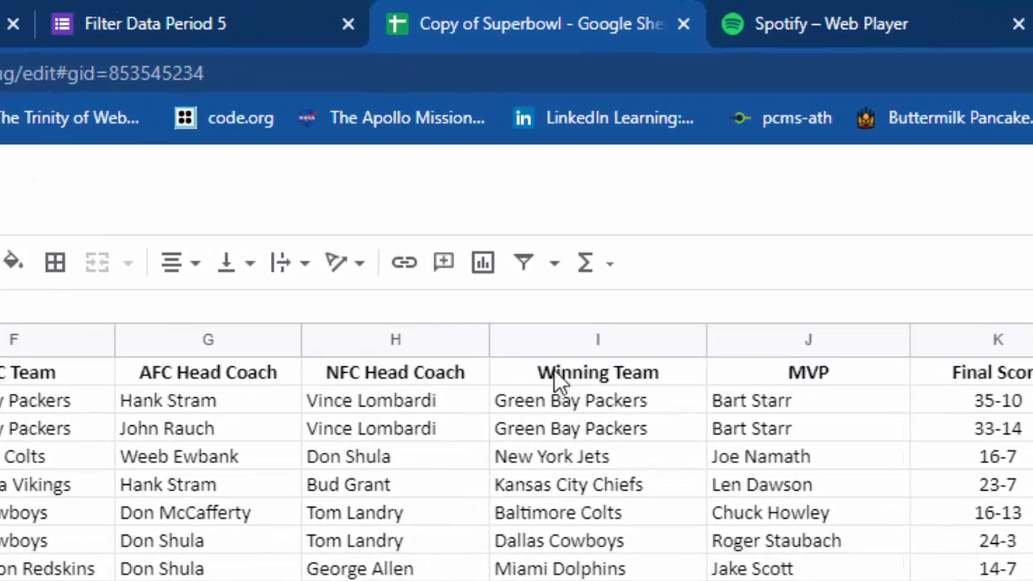
left_click(525, 264)
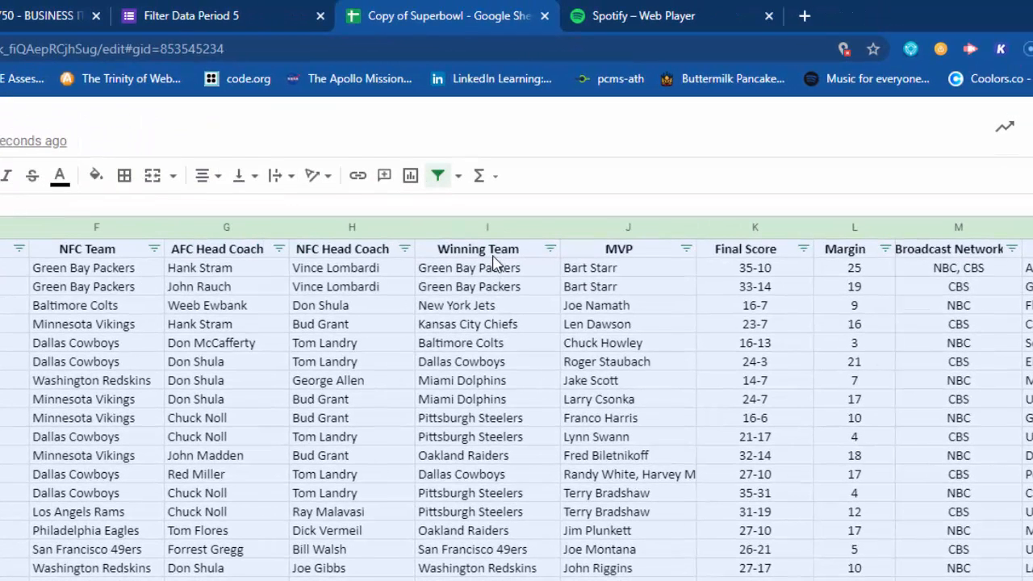
- Filter the Winning Team column by values so that only the San Francisco 49ers rows are shown
left_click(550, 249)
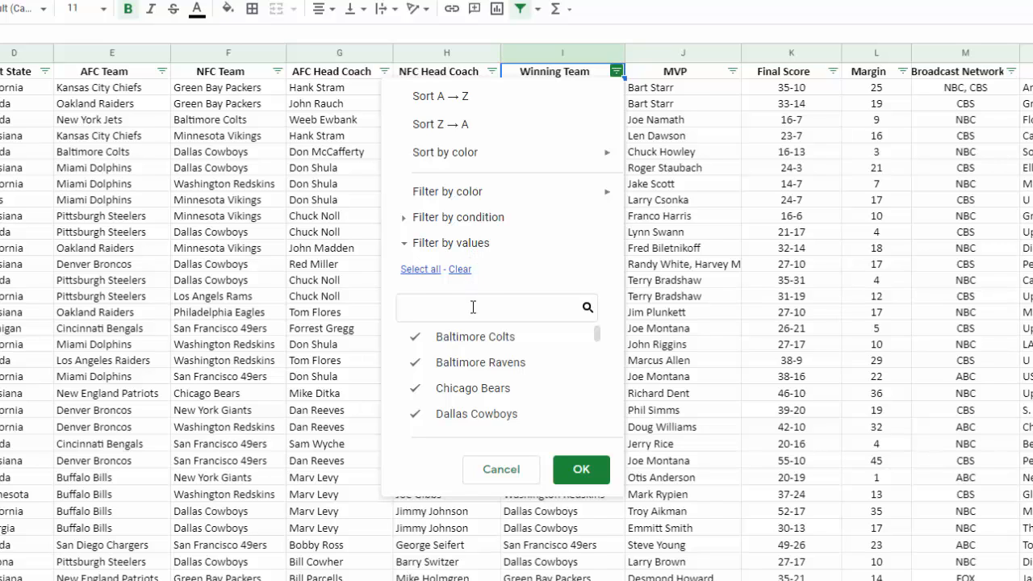
scroll(466, 377, "down", 1)
scroll(466, 381, "down", 5)
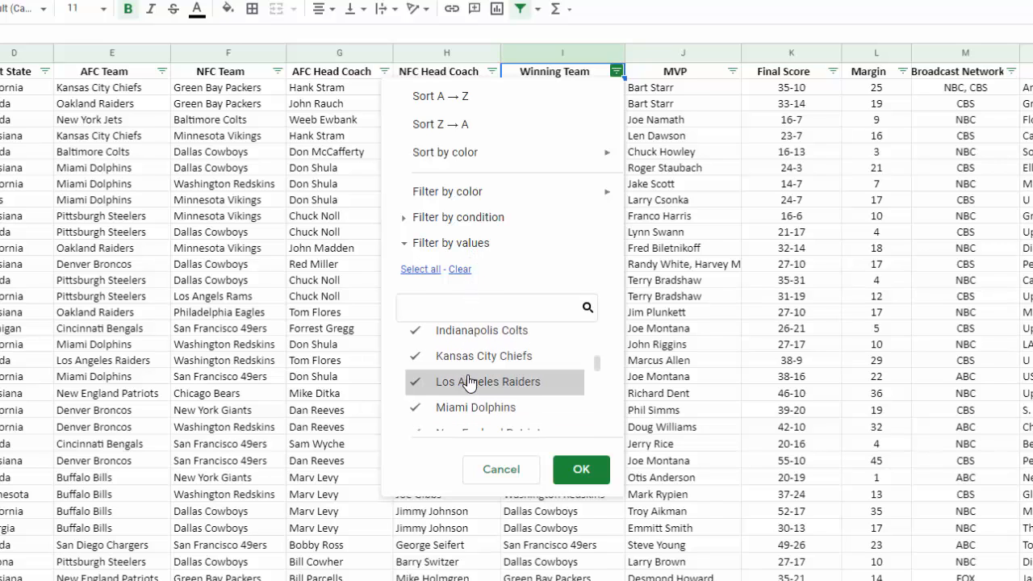
scroll(474, 380, "up", 3)
scroll(474, 380, "up", 3)
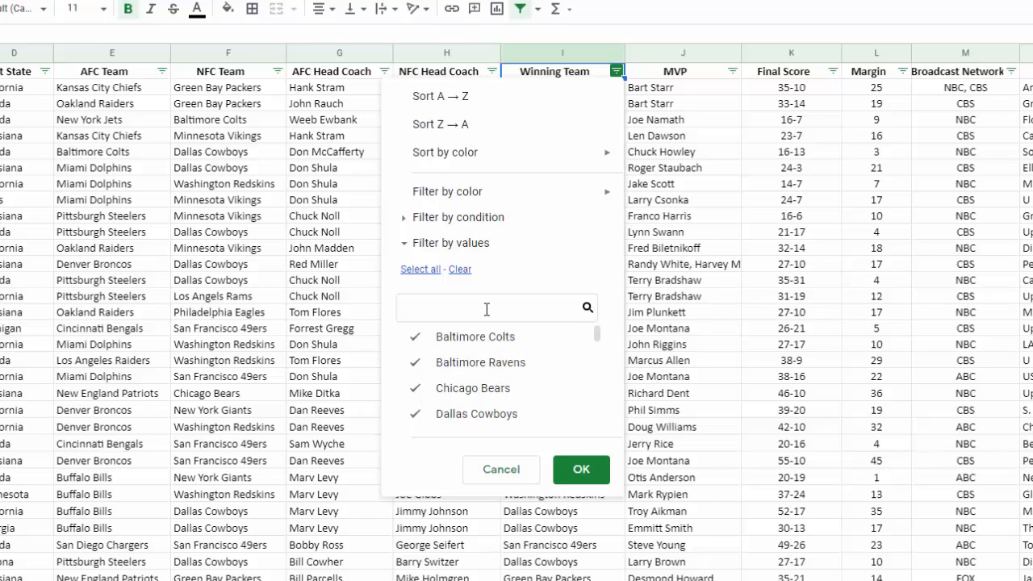
left_click(462, 276)
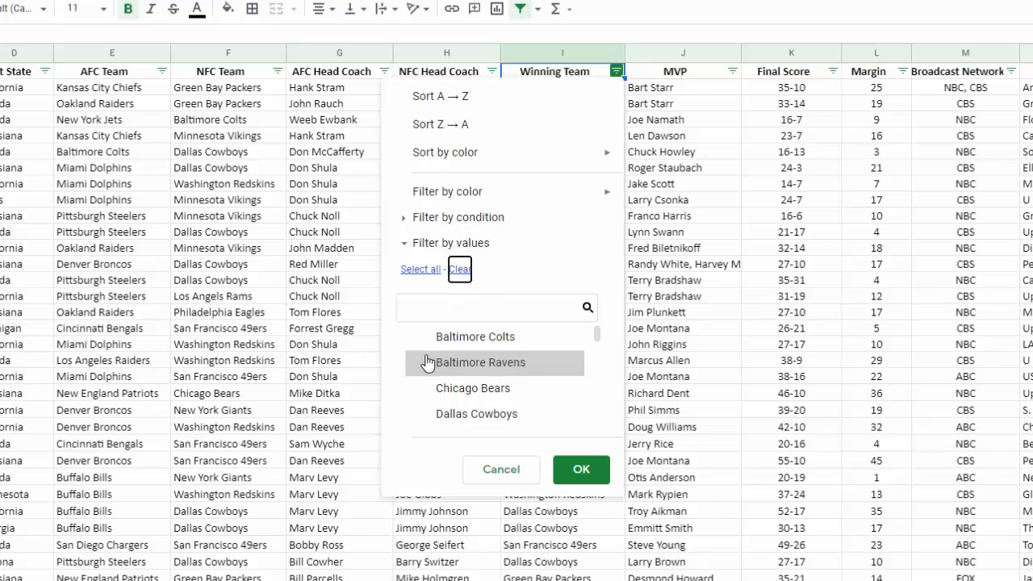
scroll(471, 387, "down", 3)
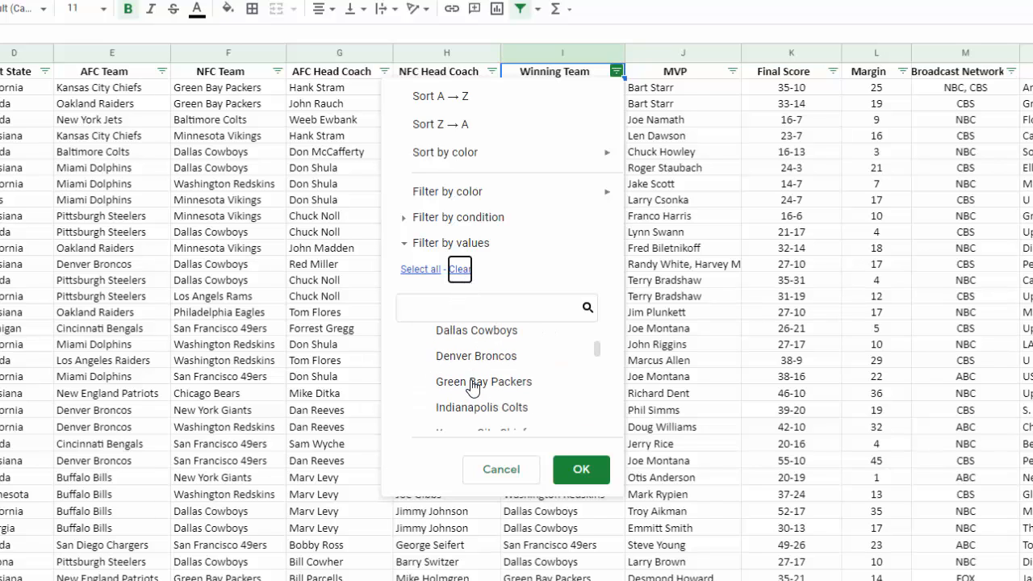
scroll(472, 388, "down", 9)
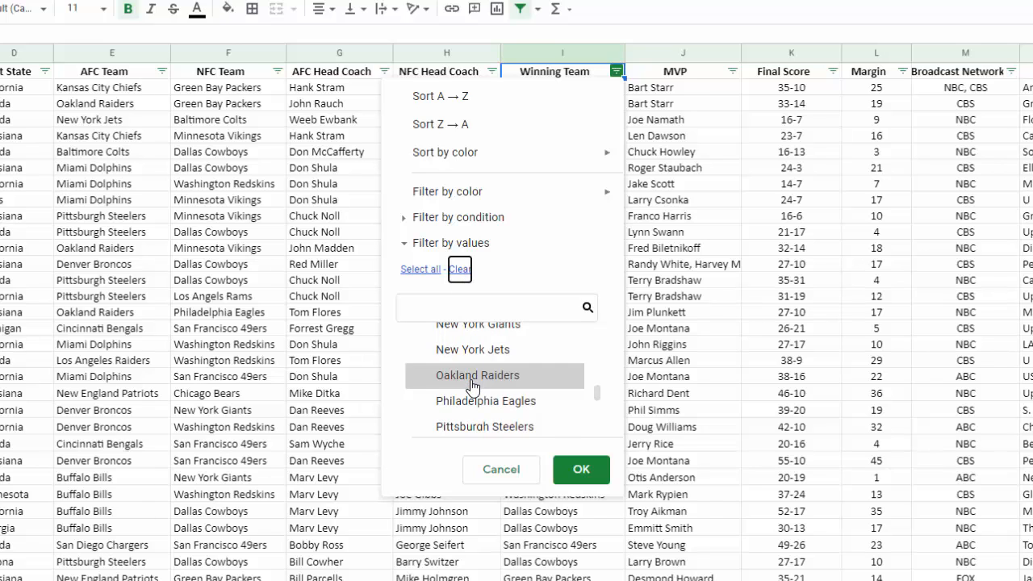
scroll(472, 388, "down", 6)
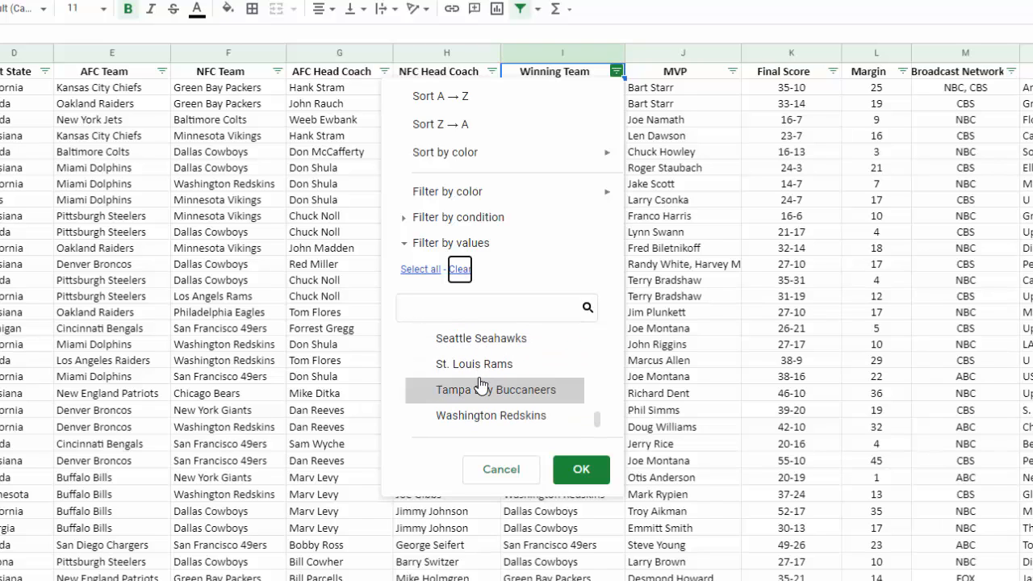
scroll(480, 385, "up", 3)
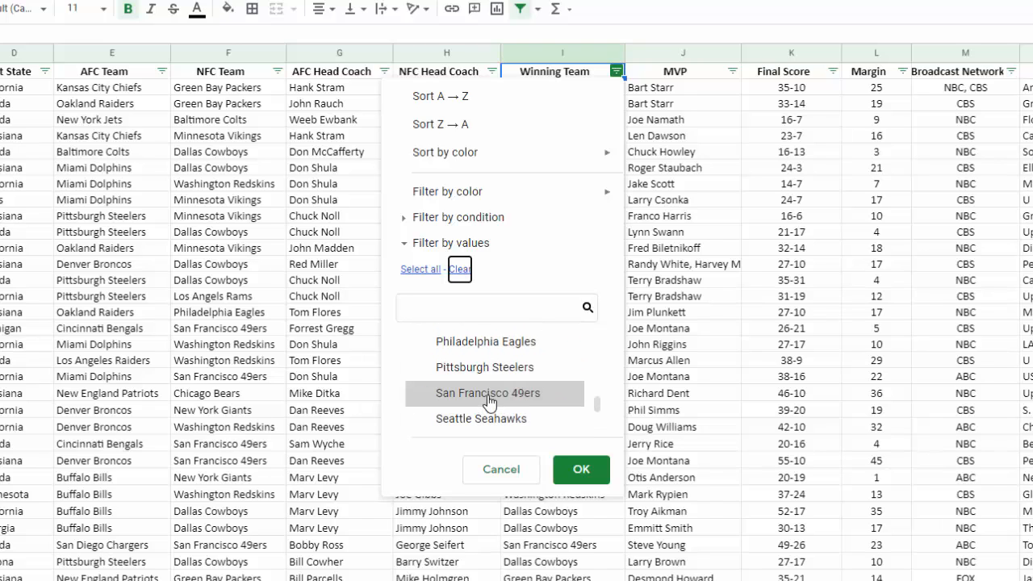
left_click(489, 393)
left_click(582, 473)
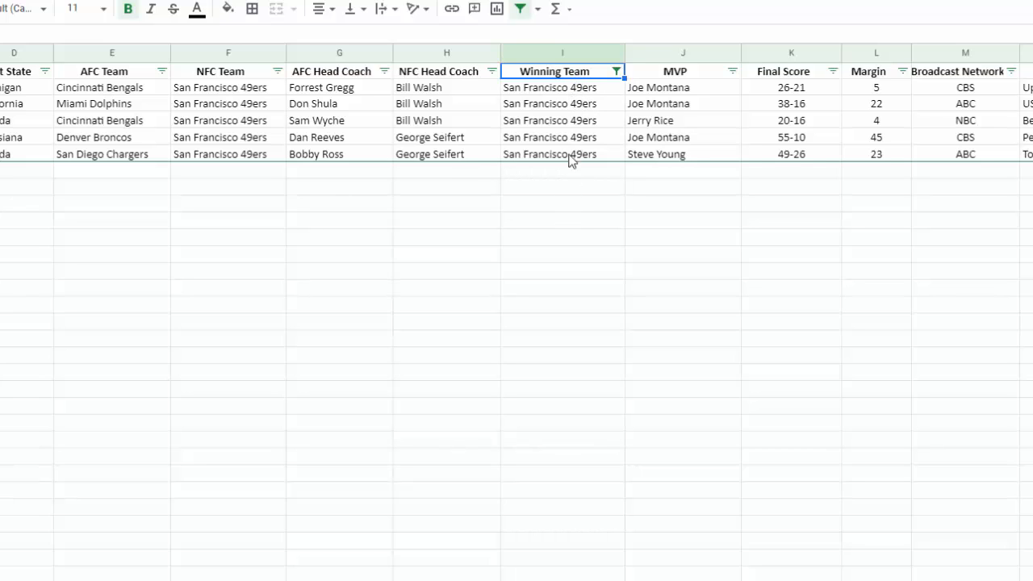
- Reset the Winning Team filter by selecting all teams again
left_click(617, 72)
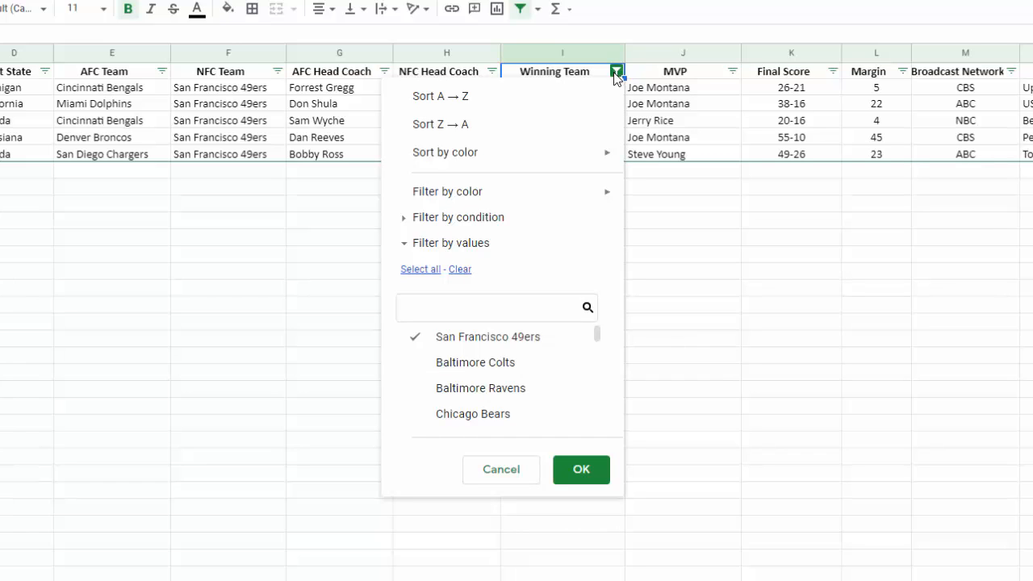
left_click(415, 277)
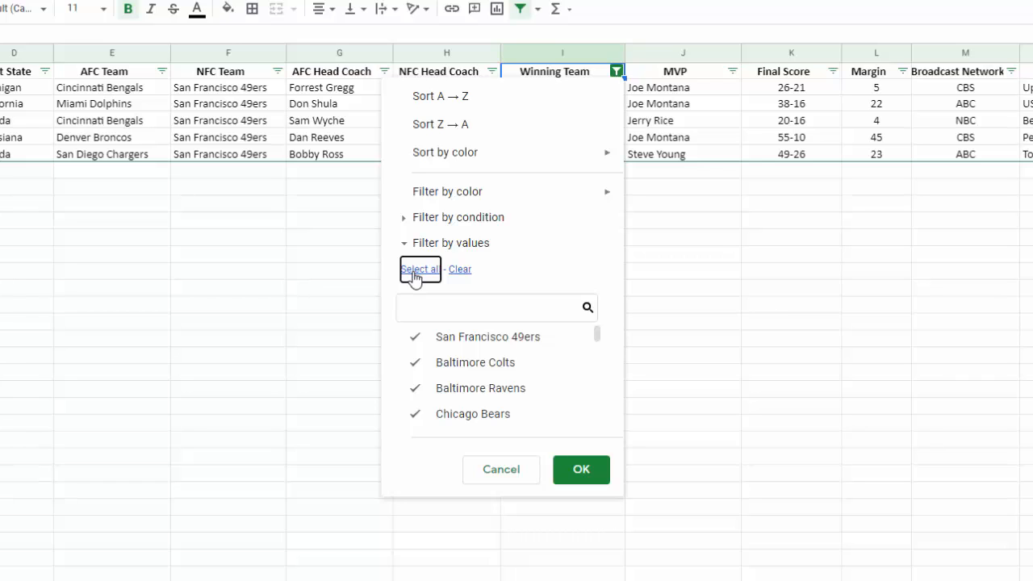
left_click(587, 479)
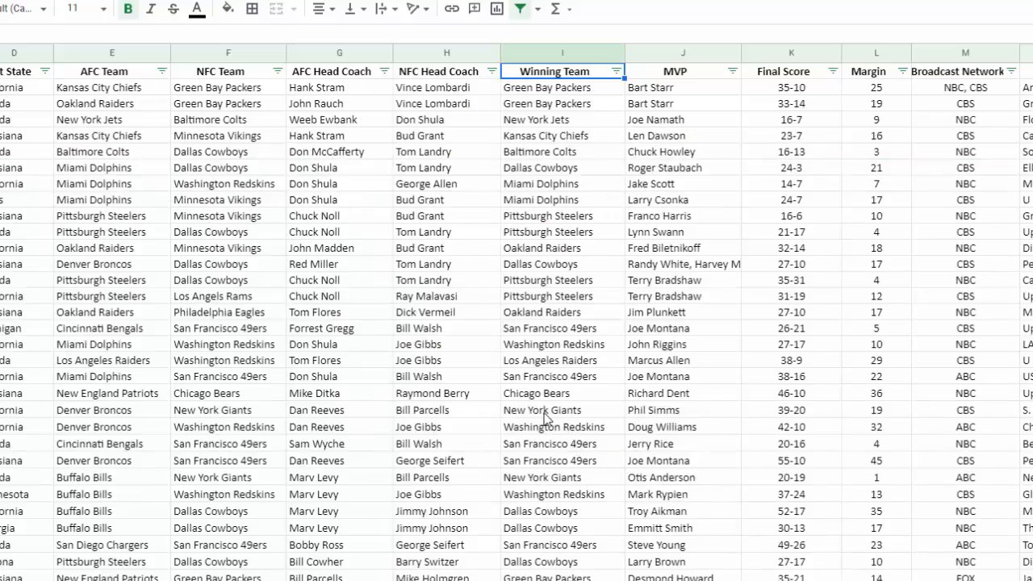
- Look over the rows and the remaining columns of the sheet, through Cost/30 Sec Ad and back to MVP
scroll(545, 417, "down", 5)
scroll(554, 418, "up", 5)
scroll(516, 323, "right", 10)
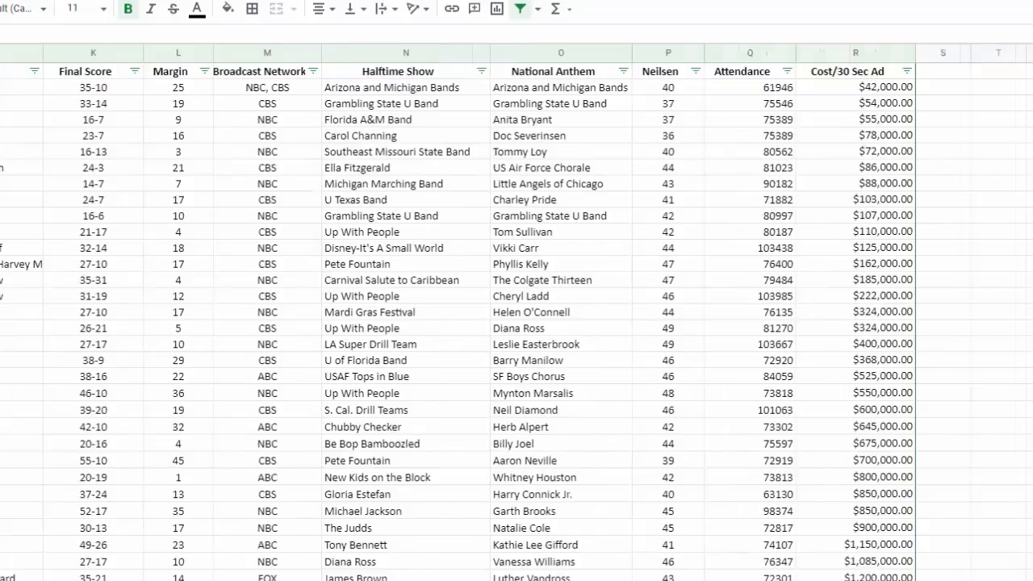
scroll(517, 323, "left", 3)
scroll(517, 323, "left", 3)
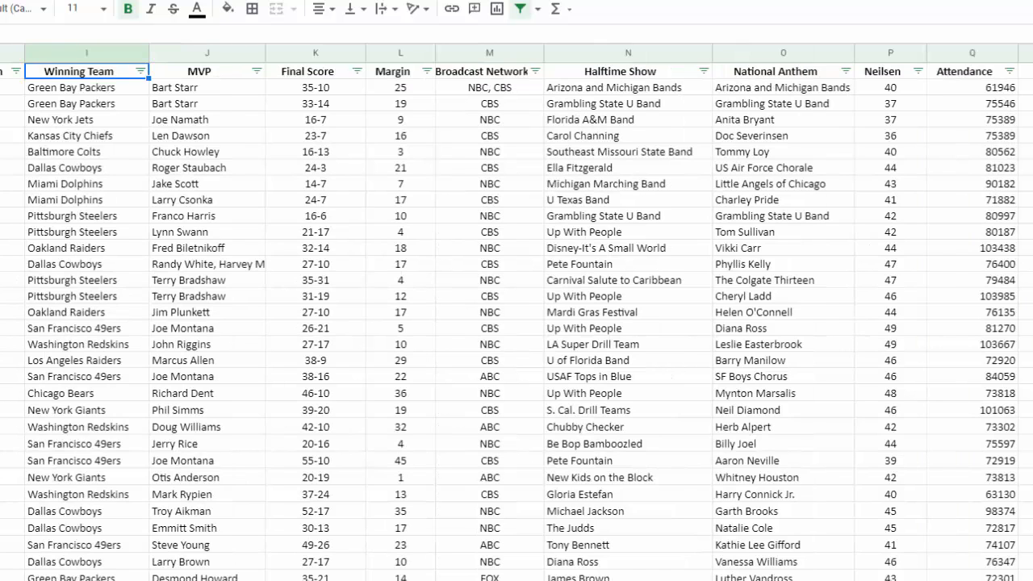
scroll(517, 323, "left", 1)
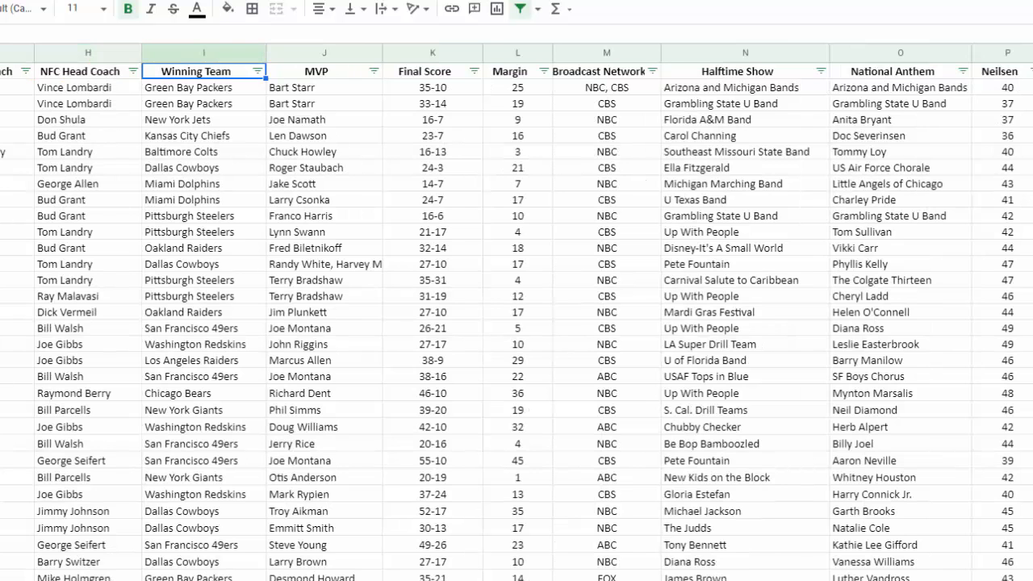
scroll(516, 323, "left", 1)
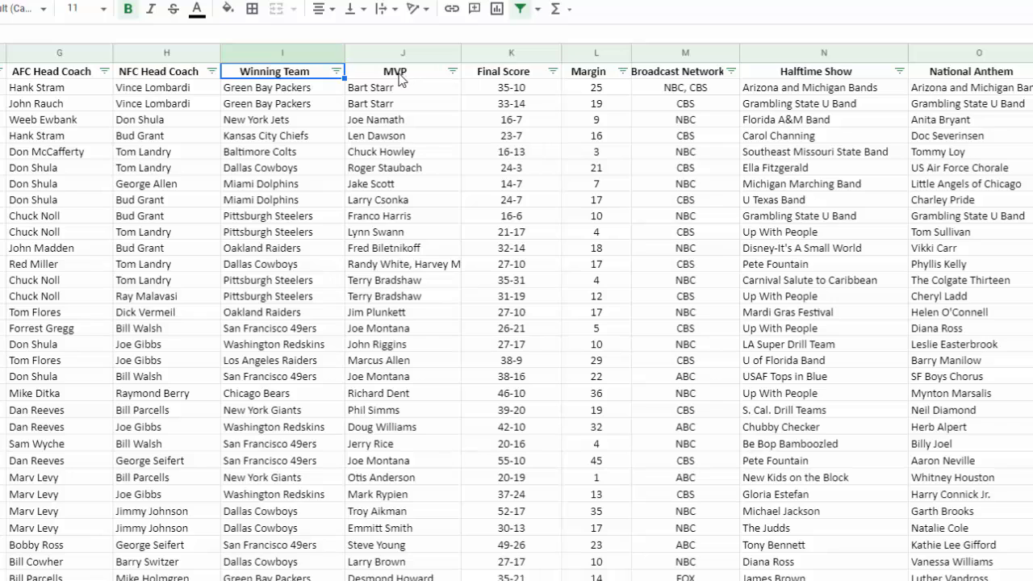
- Filter the MVP column by values so that only the Tom Brady rows are shown
left_click(453, 72)
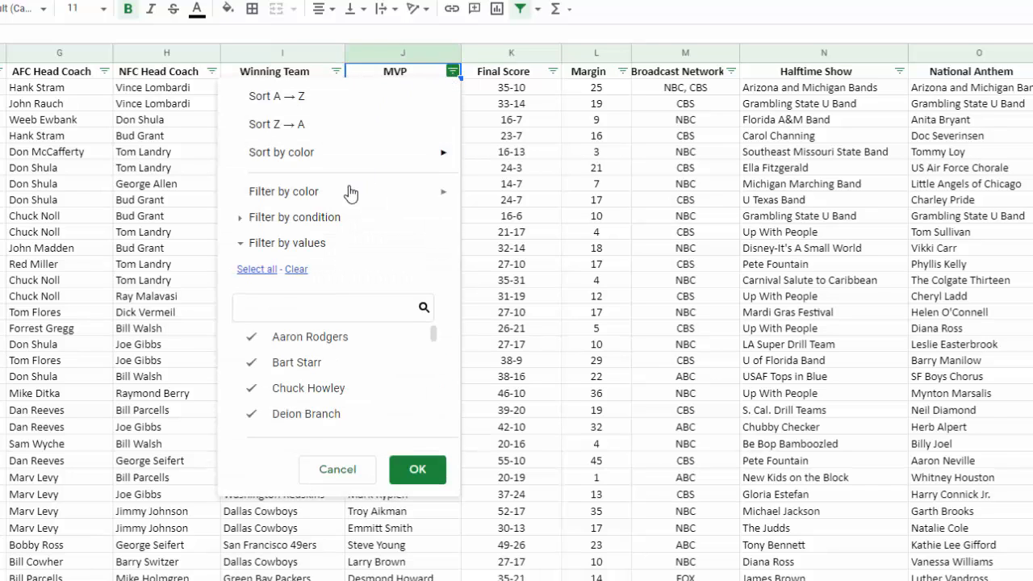
left_click(296, 272)
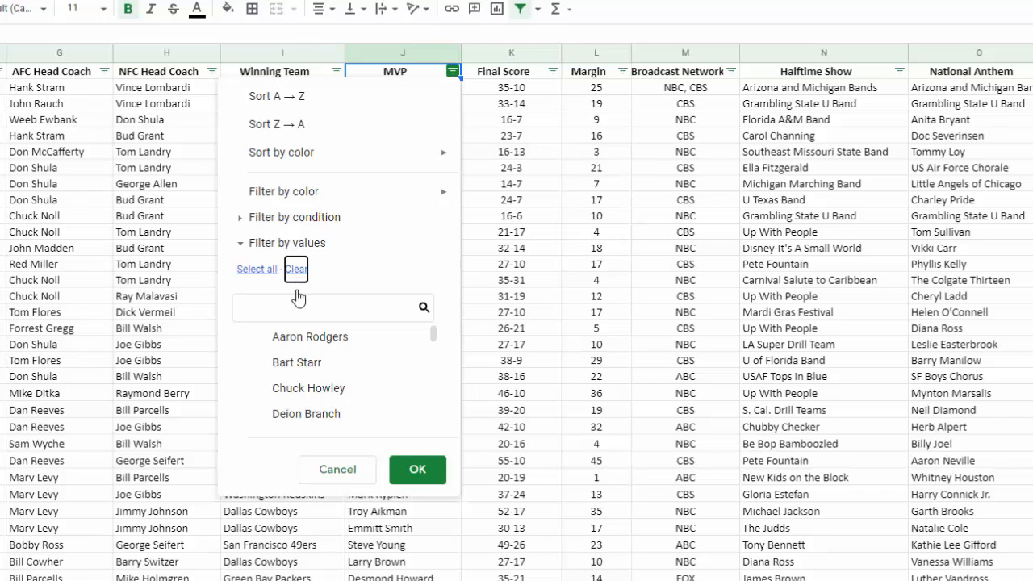
scroll(343, 408, "down", 1)
scroll(344, 413, "down", 5)
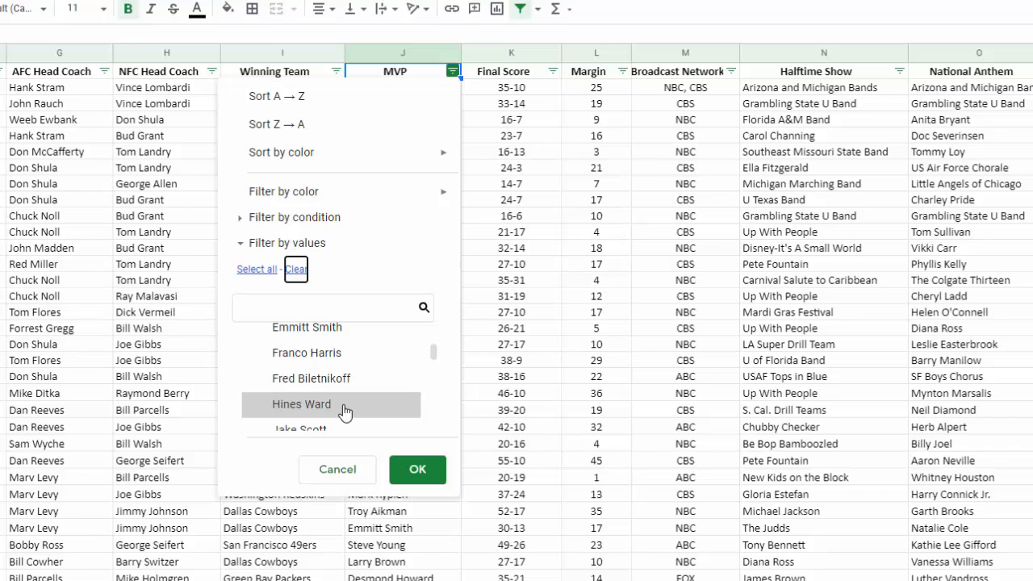
scroll(345, 413, "down", 6)
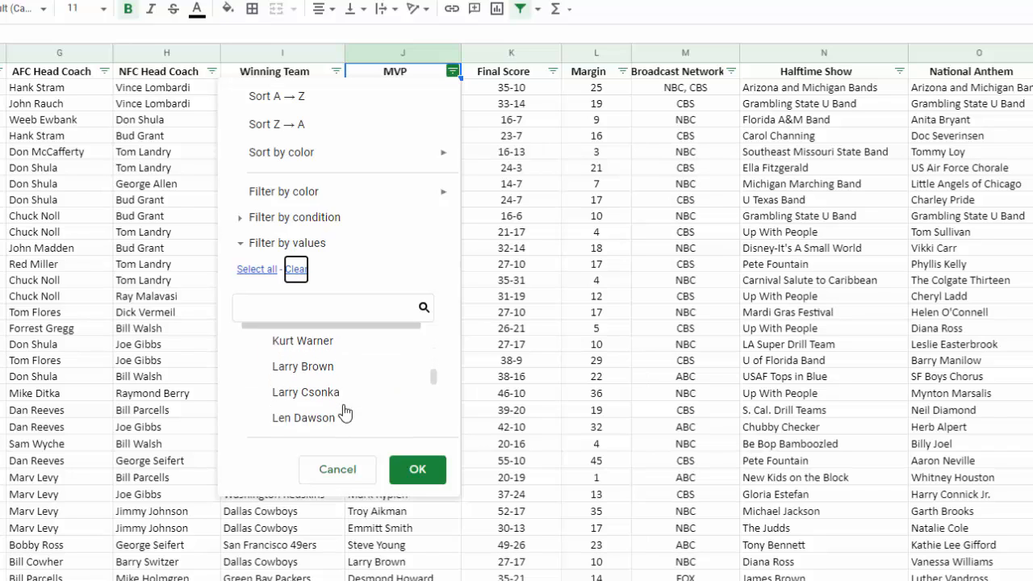
scroll(345, 412, "down", 5)
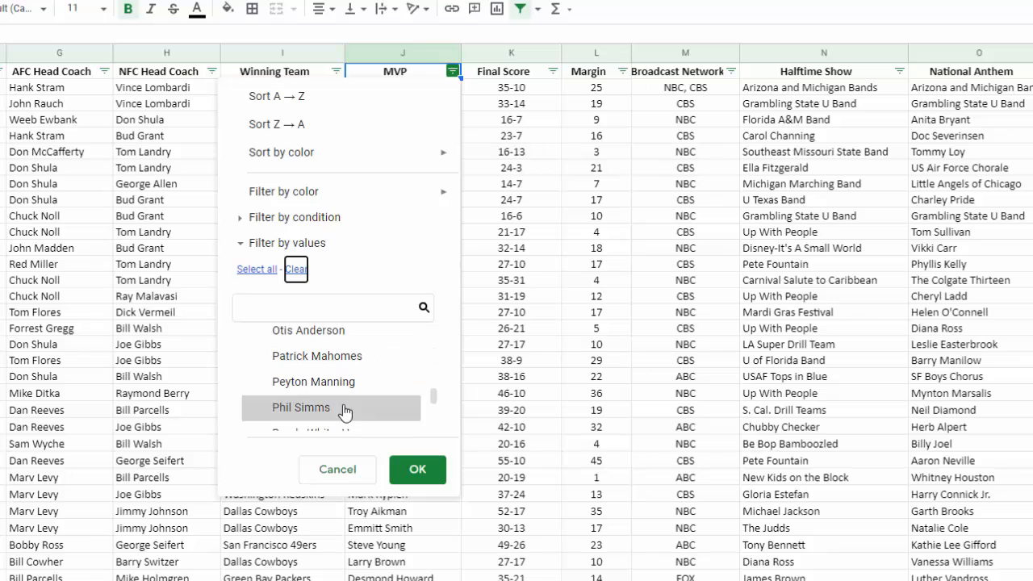
scroll(345, 413, "down", 2)
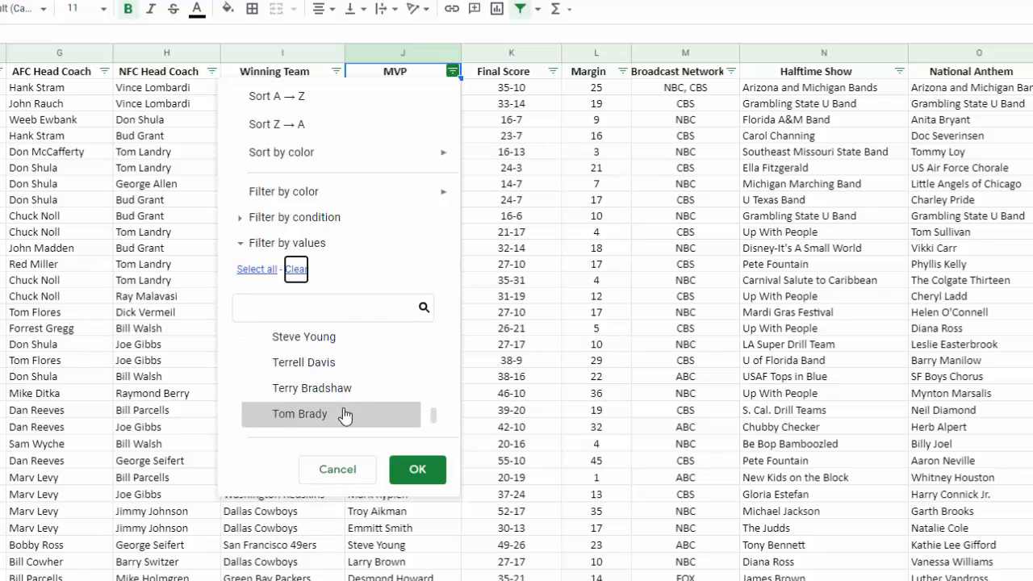
left_click(297, 416)
left_click(418, 470)
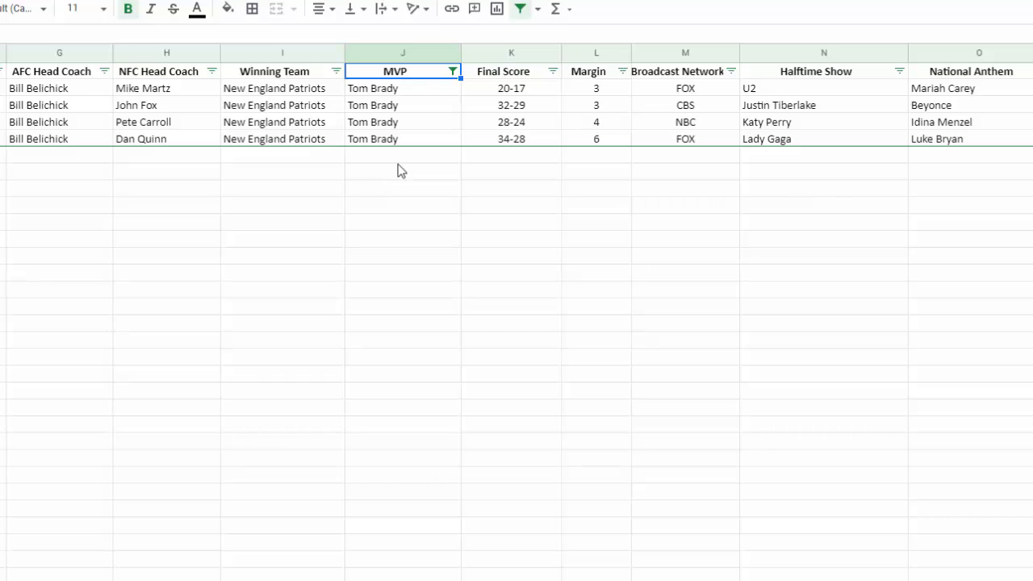
- Reset the MVP filter by selecting all players again
left_click(454, 74)
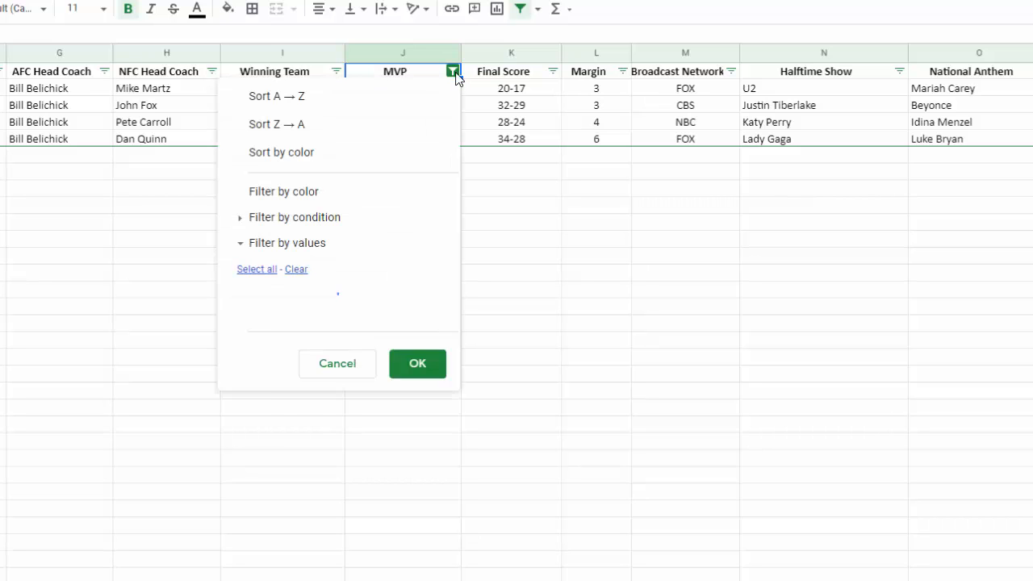
left_click(256, 269)
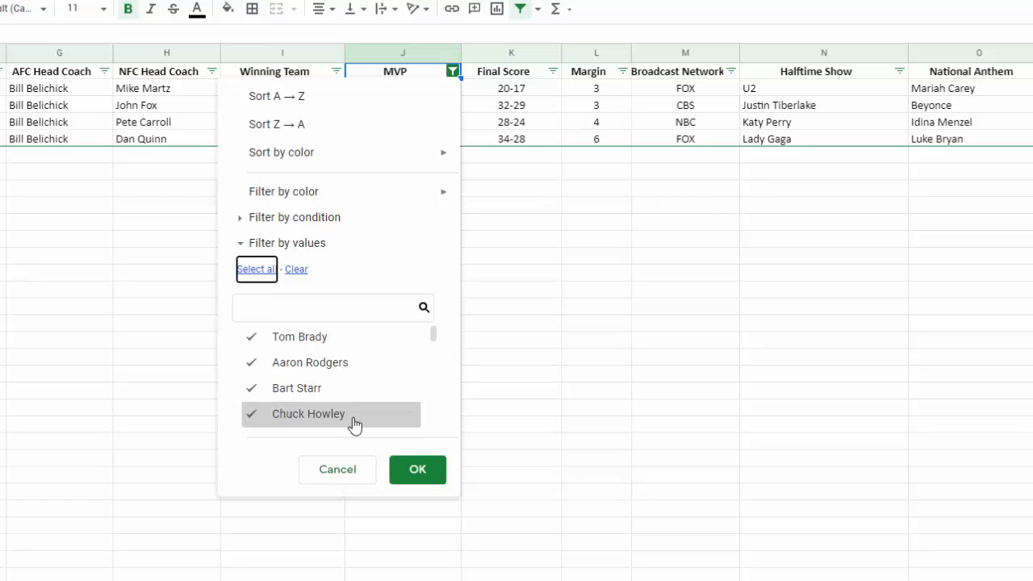
left_click(417, 469)
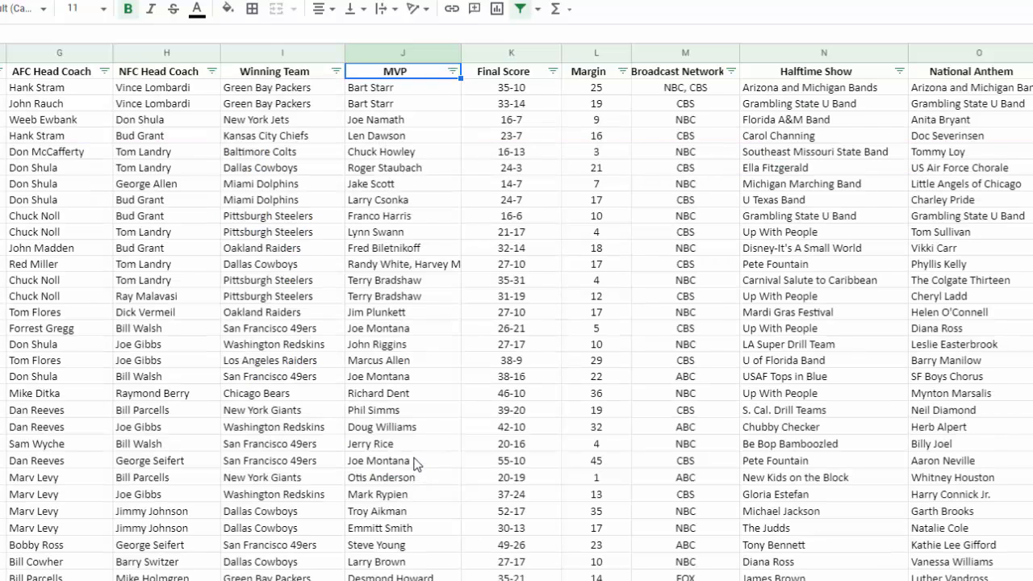
- Filter the Host State column by values so that only the Texas rows are shown
scroll(516, 312, "left", 5)
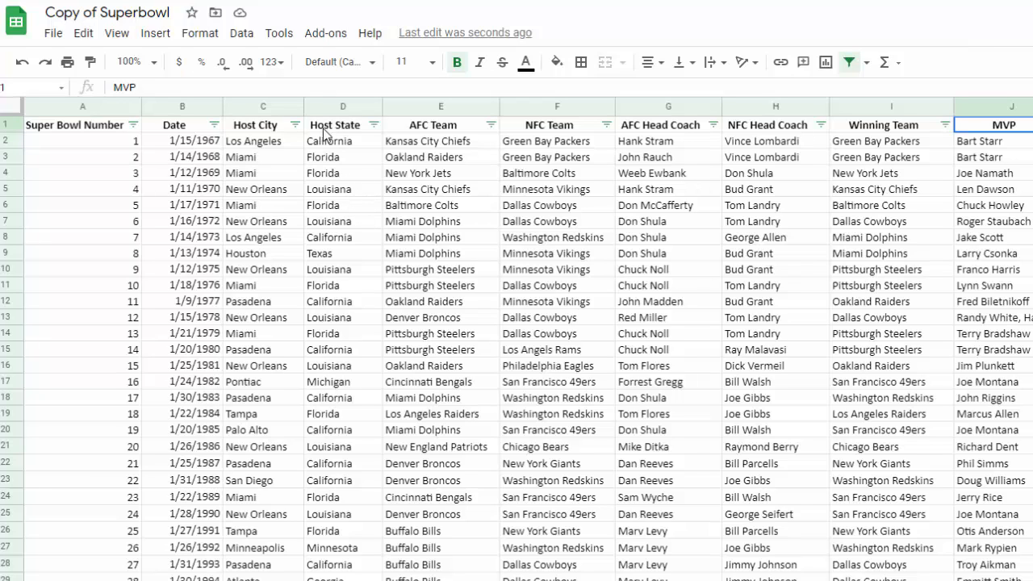
left_click(374, 125)
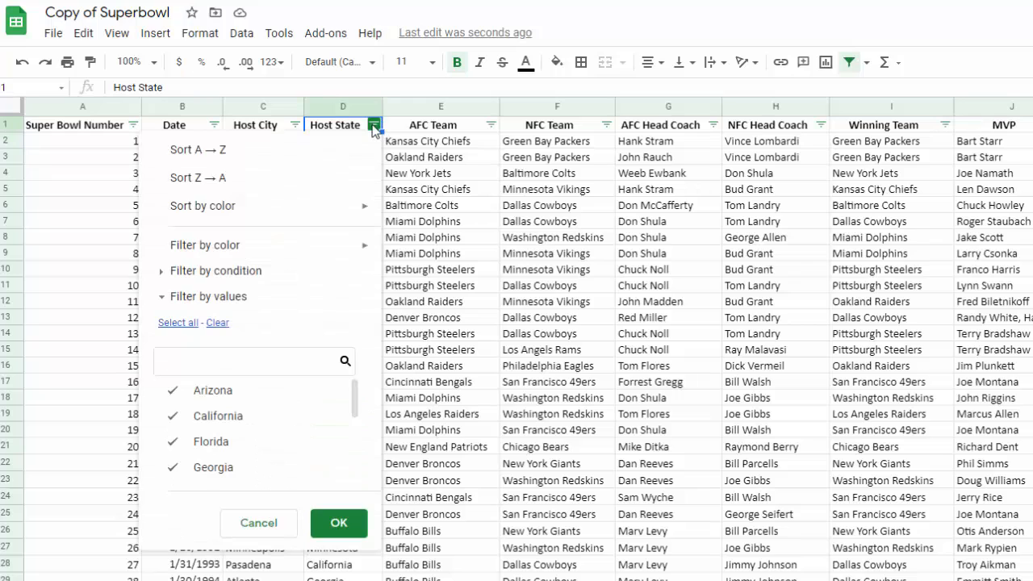
left_click(219, 326)
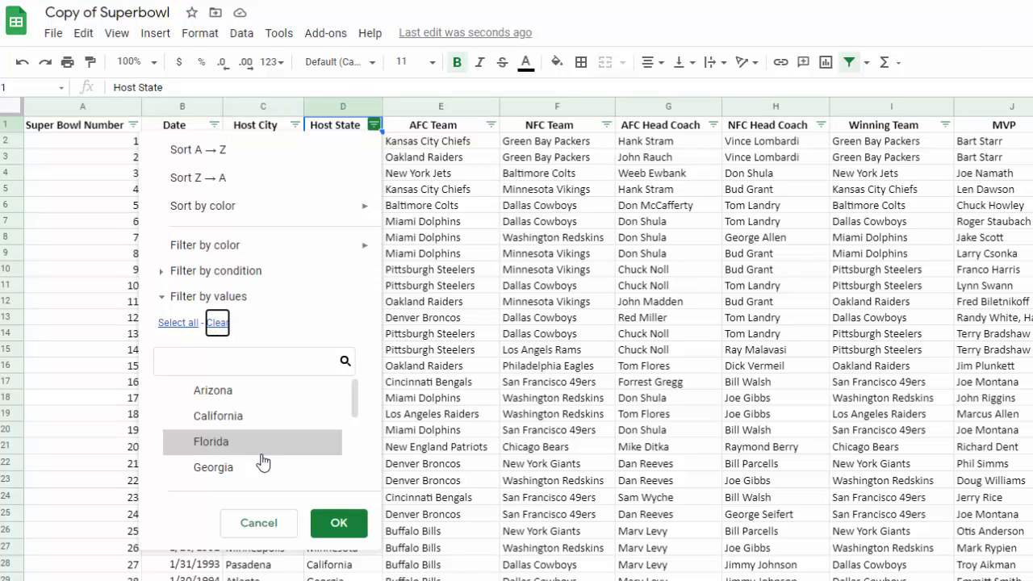
scroll(262, 461, "down", 5)
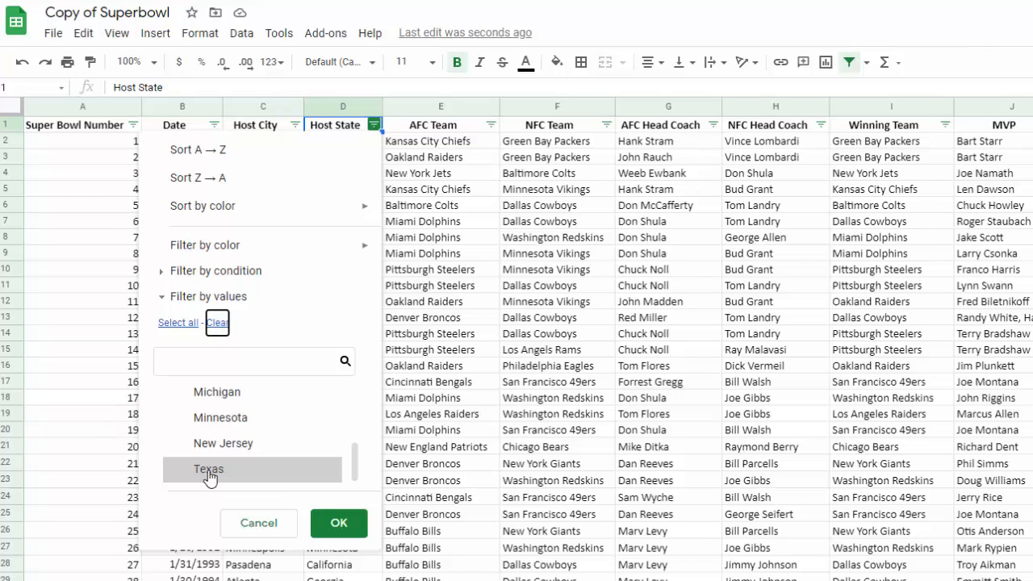
left_click(209, 472)
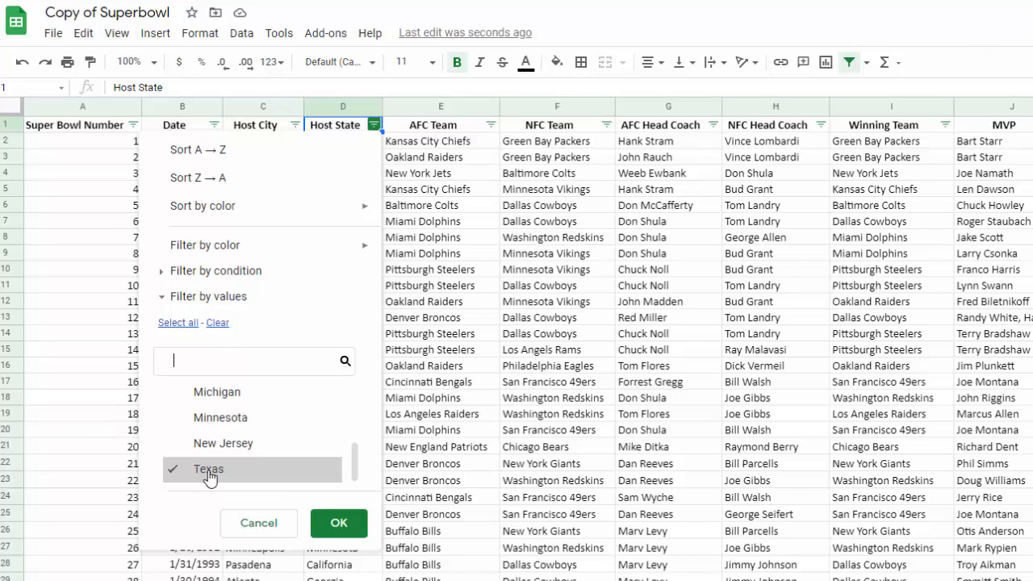
left_click(336, 524)
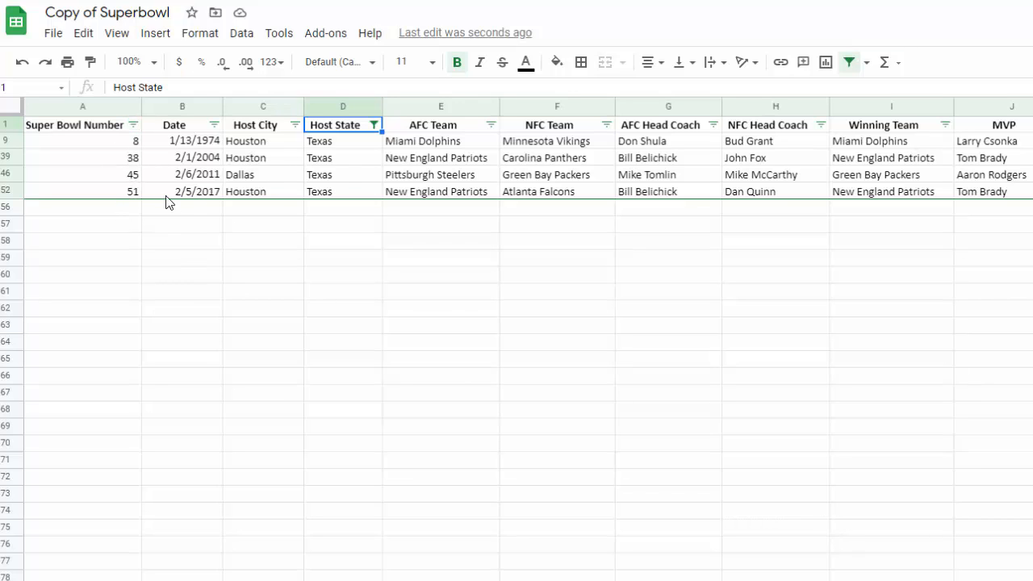
- Reset the Host State filter by selecting all states again
left_click(373, 126)
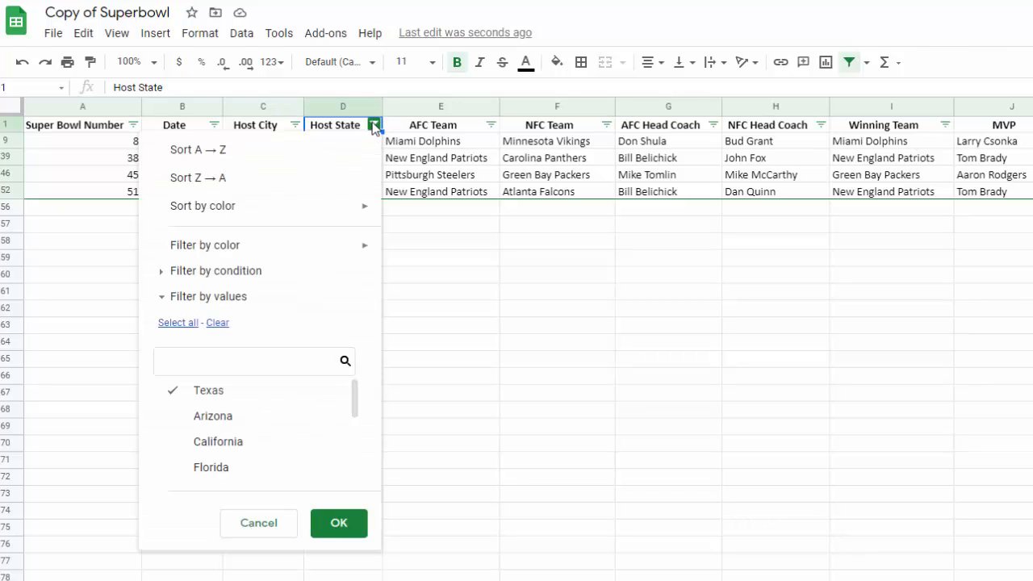
left_click(170, 323)
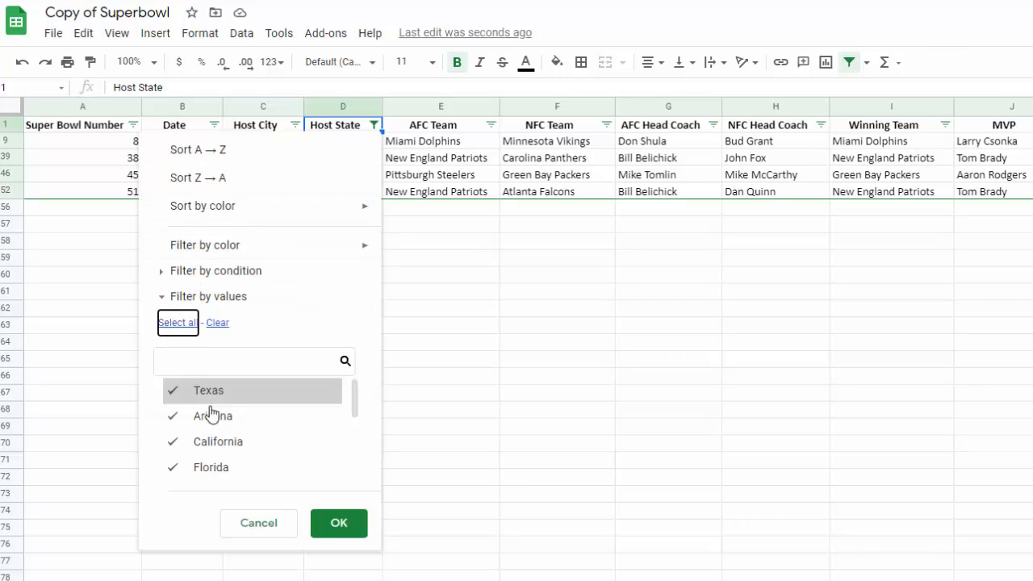
left_click(348, 529)
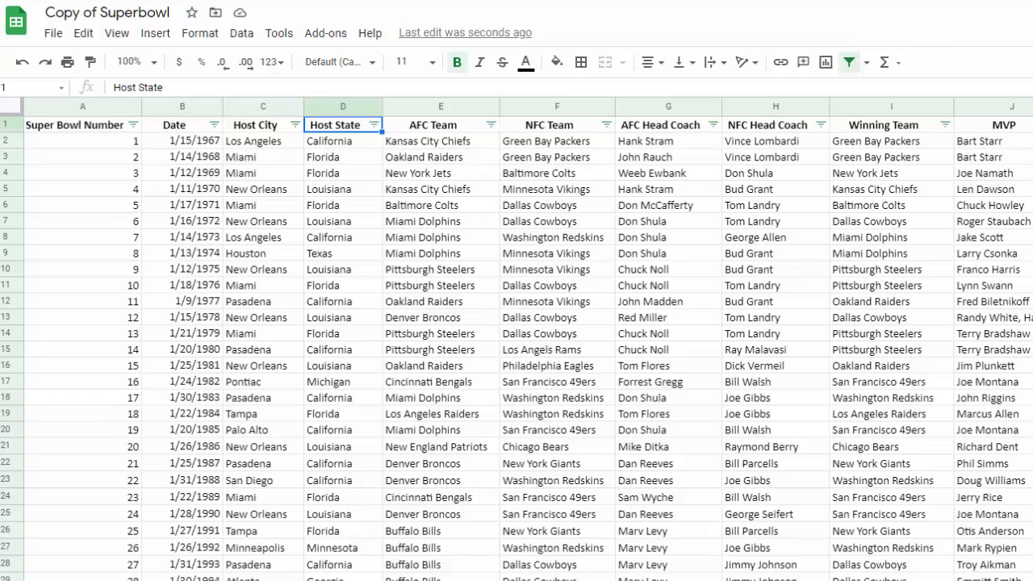
- Check the questions in the Filter Data Period 5 form and return to the Superbowl sheet
scroll(528, 347, "right", 3)
left_click(654, 1)
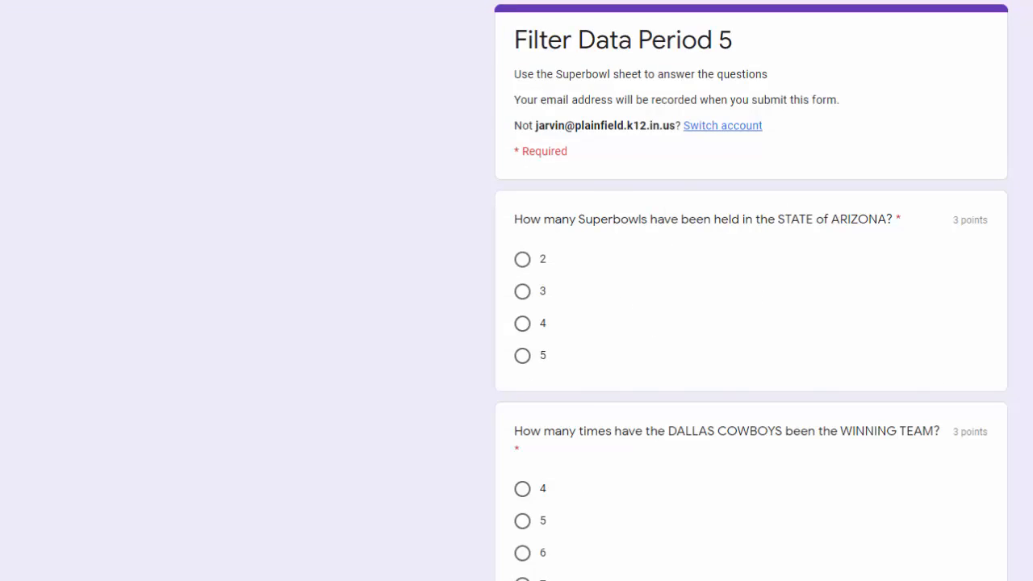
key("ctrl+shift+Tab")
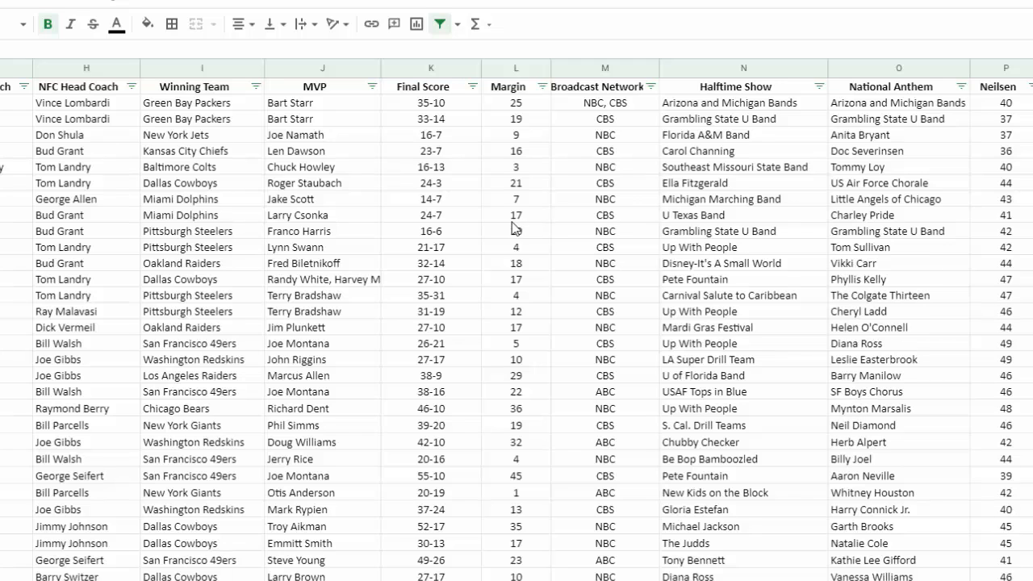
- Filter the Margin column by the condition Greater than 20
left_click(542, 87)
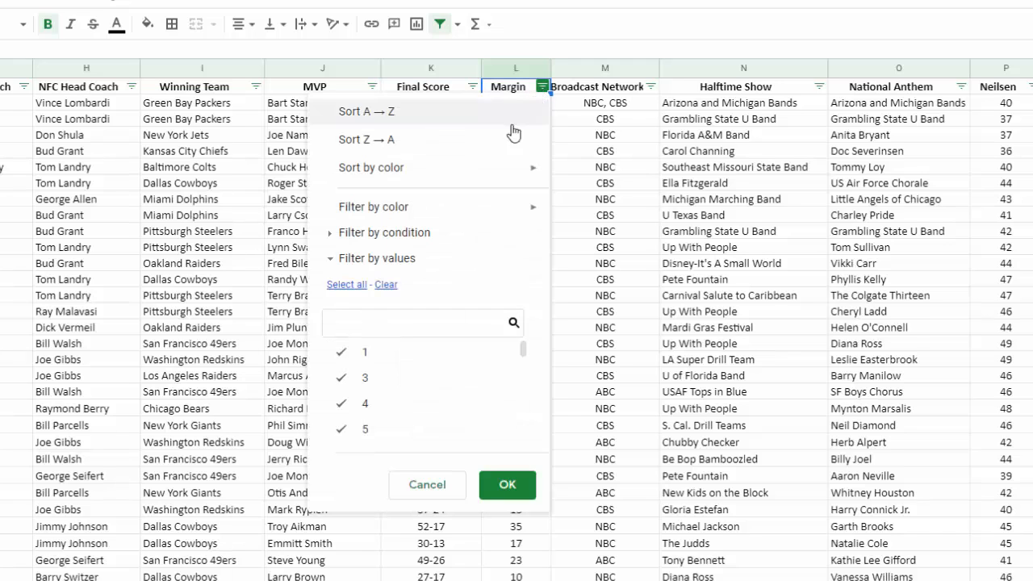
left_click(331, 243)
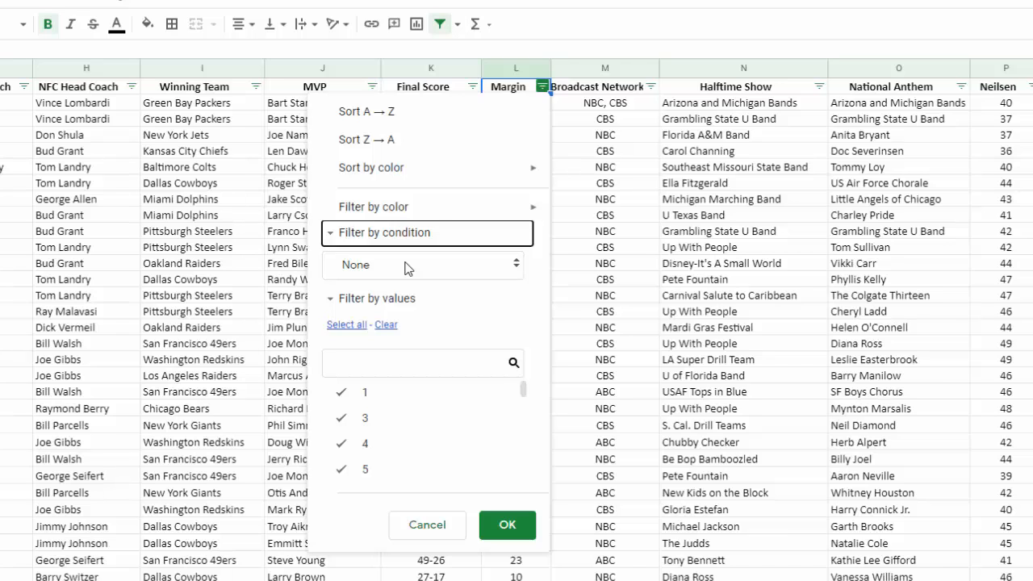
left_click(364, 268)
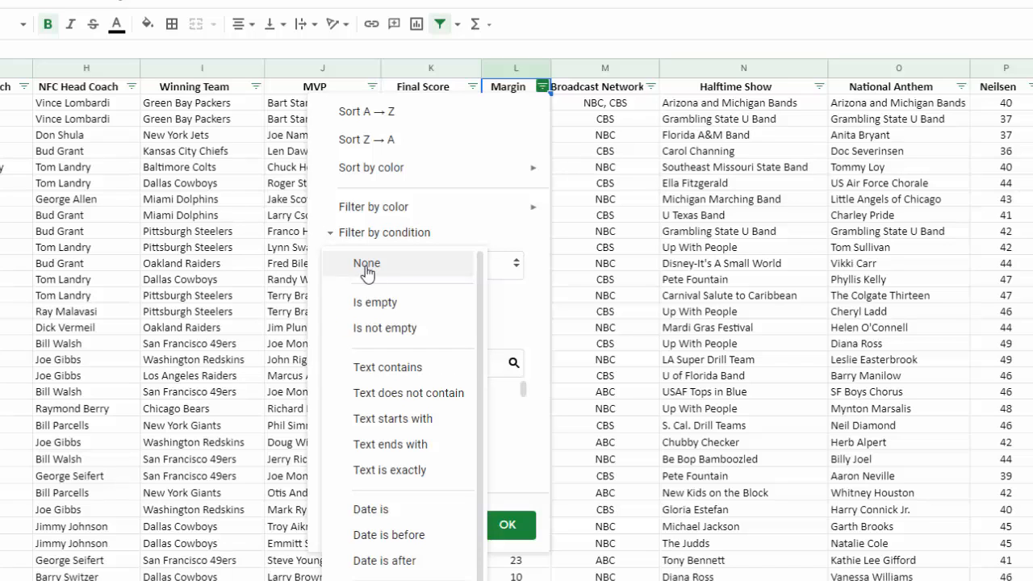
scroll(413, 523, "down", 4)
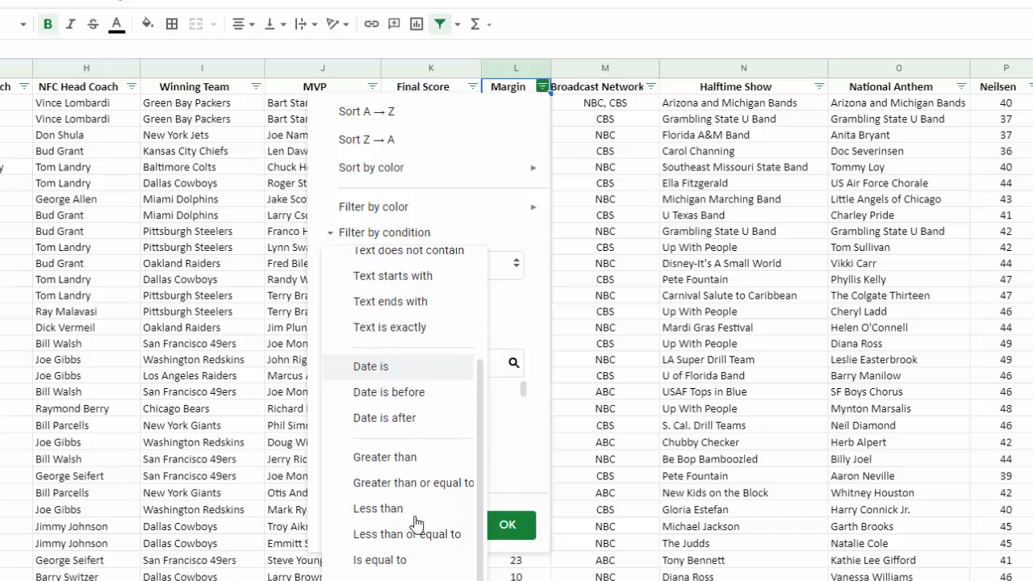
left_click(390, 459)
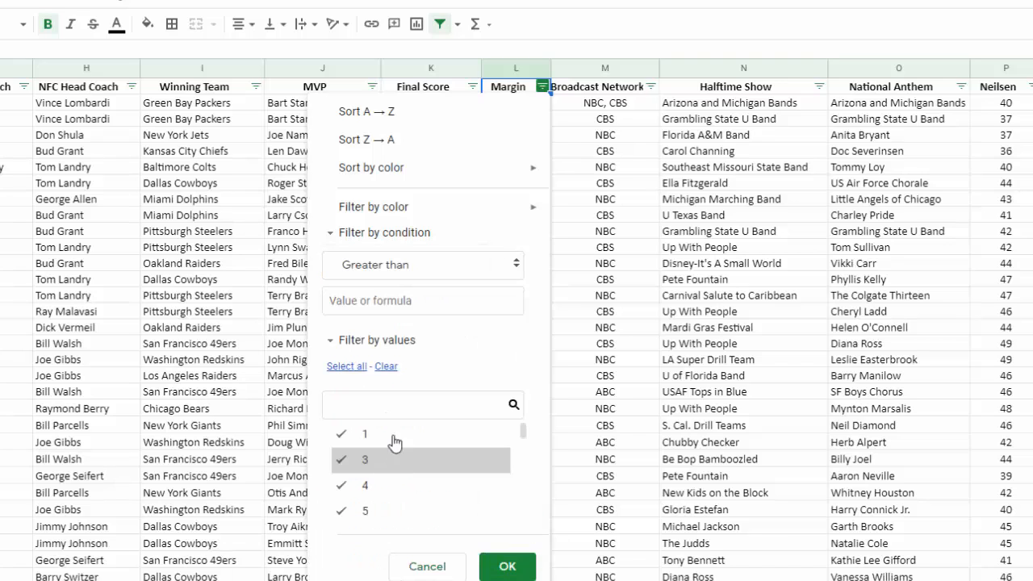
left_click(374, 301)
type("20")
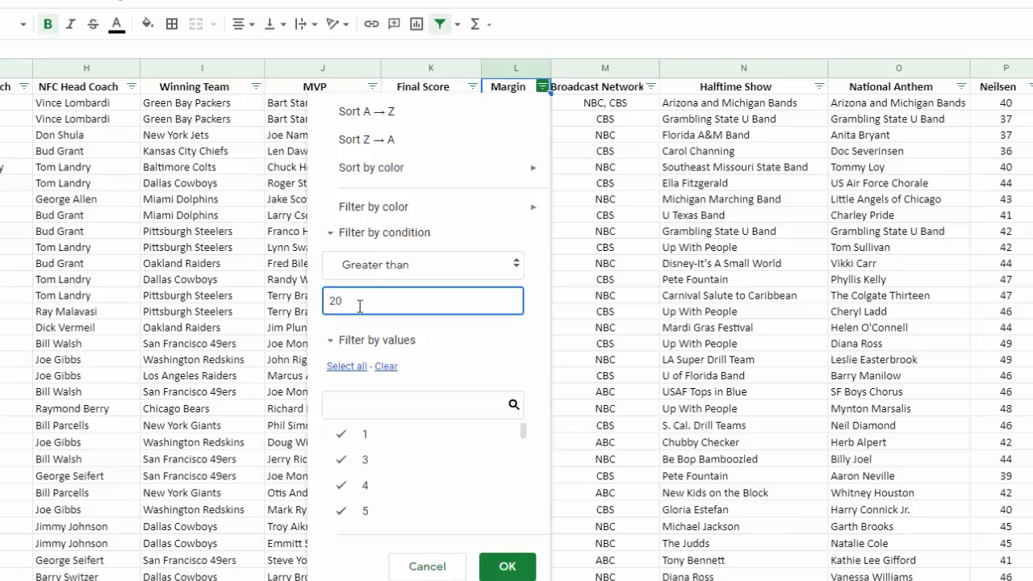
left_click(509, 567)
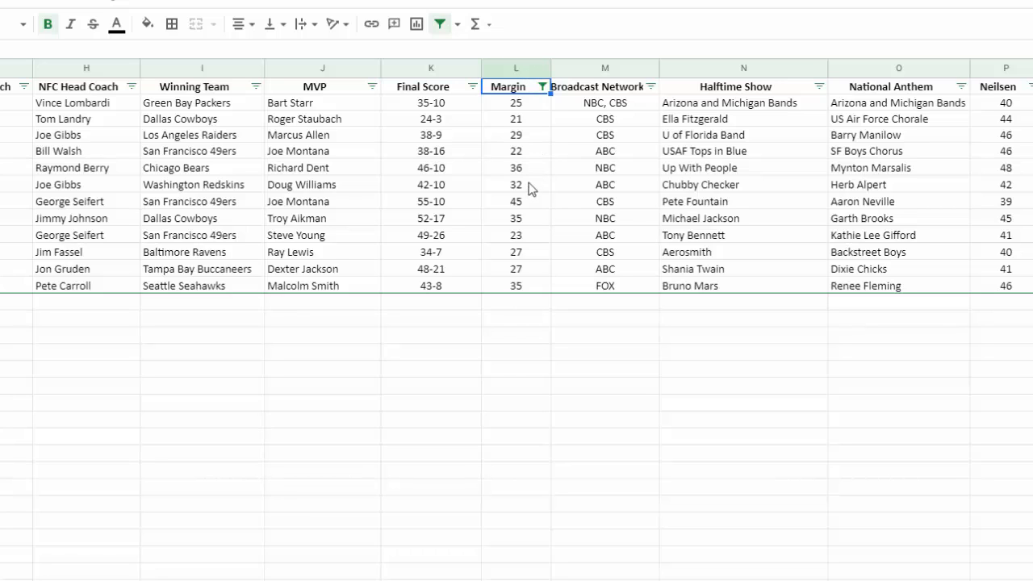
- Go through the filtered Margin values one by one, from the first row to the last
left_click(535, 108)
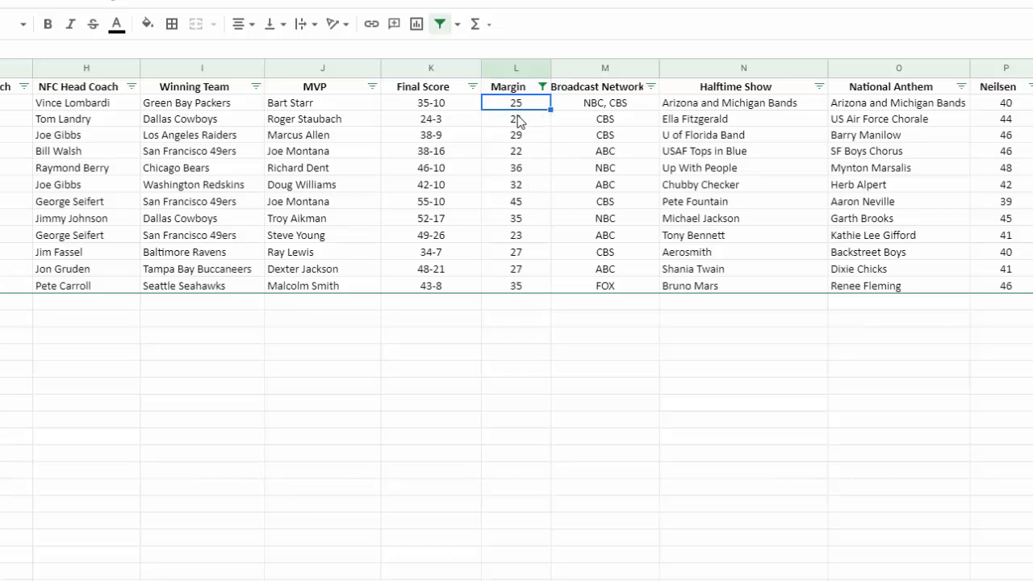
key("Down")
key("Down")
key("Down")
key("Down")
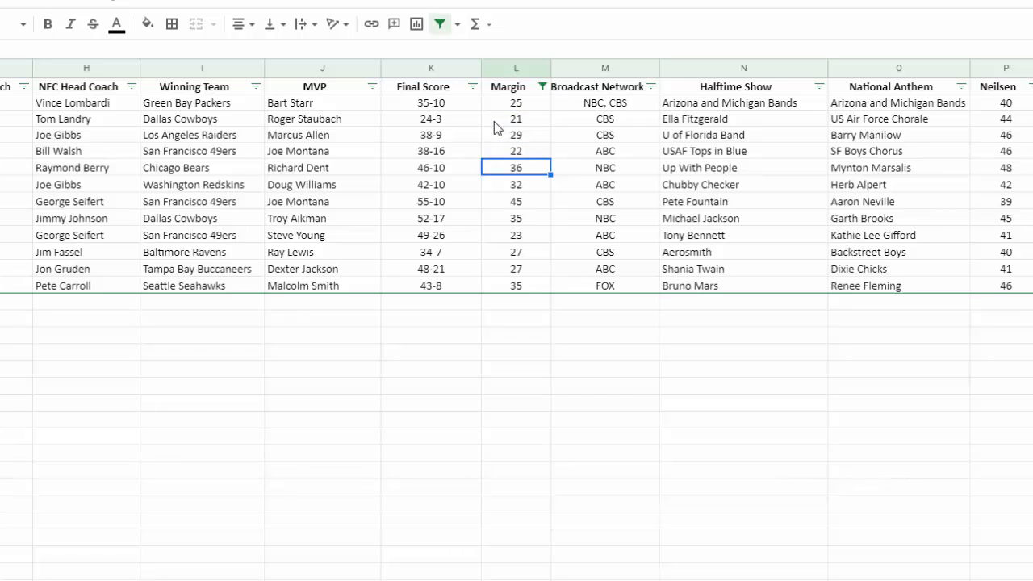
key("Down")
key("Down")
key("Down")
key("Down")
key("Down")
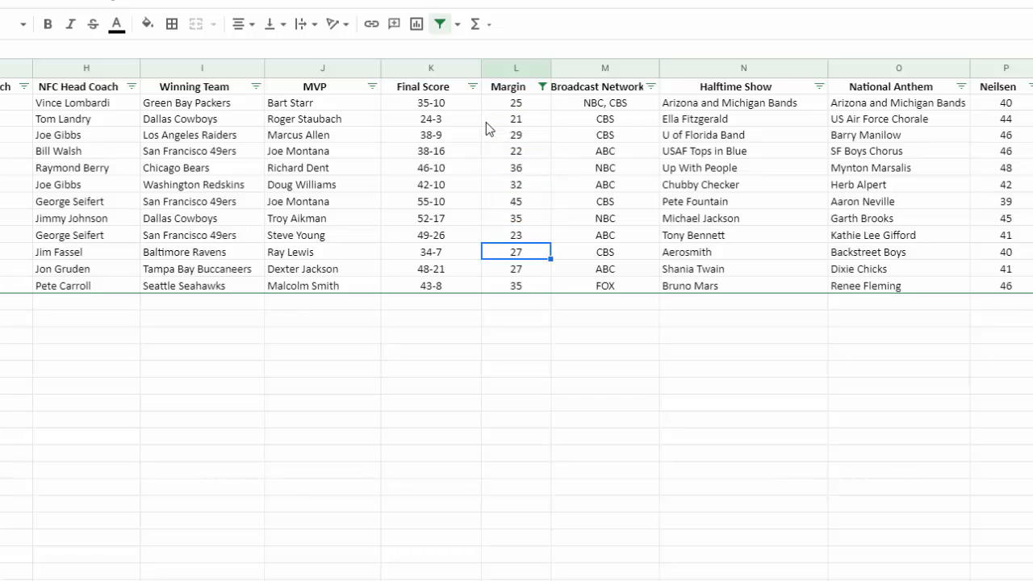
key("Down")
key("Down")
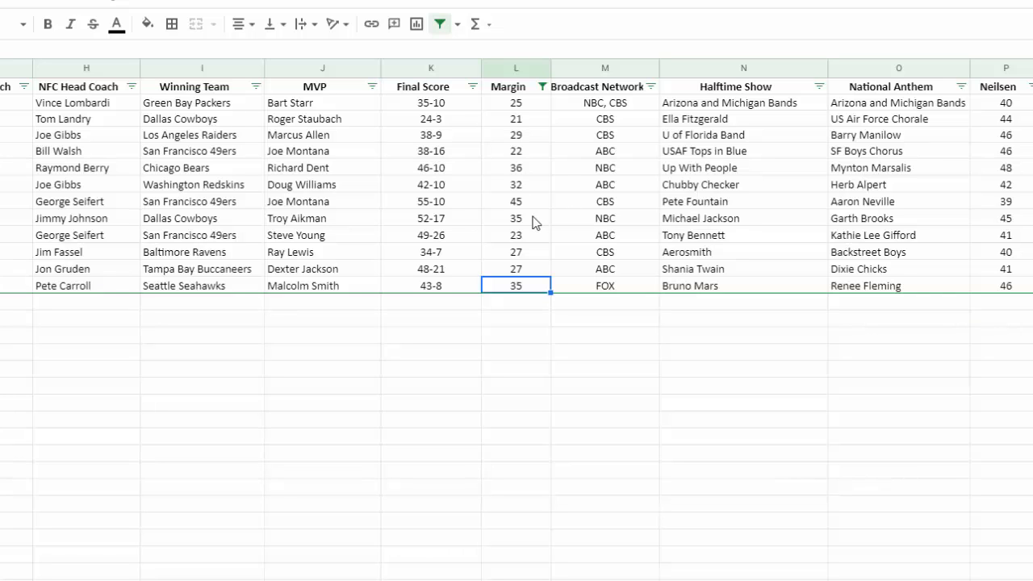
- Remove the Margin column's filter by setting its condition to None
left_click(541, 87)
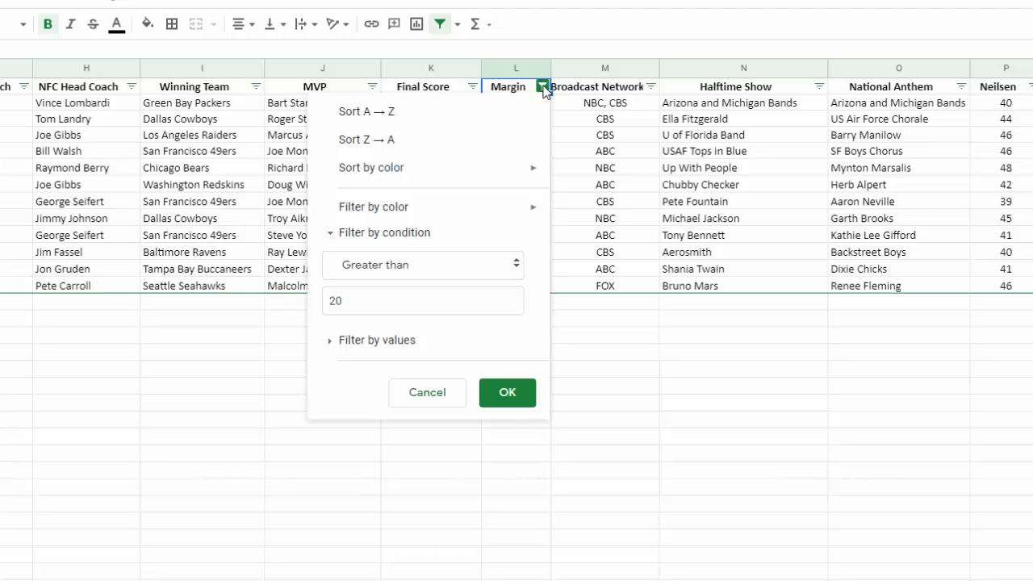
left_click(378, 269)
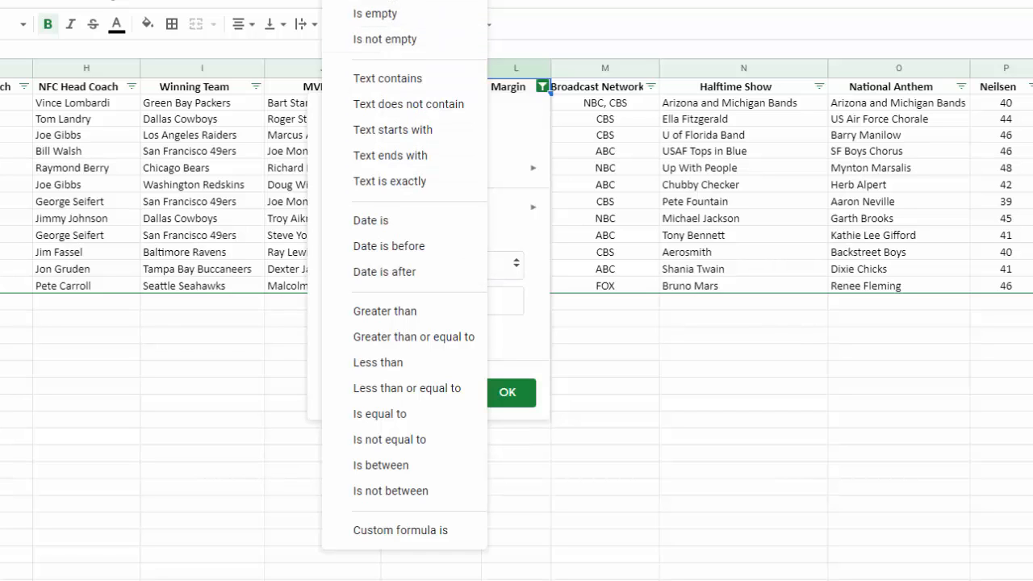
left_click(384, 2)
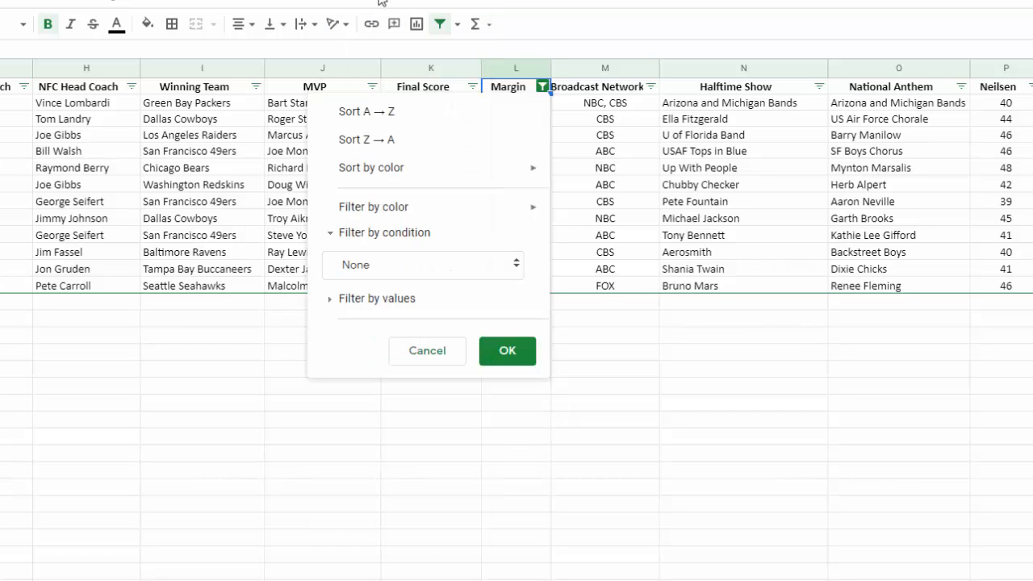
left_click(502, 360)
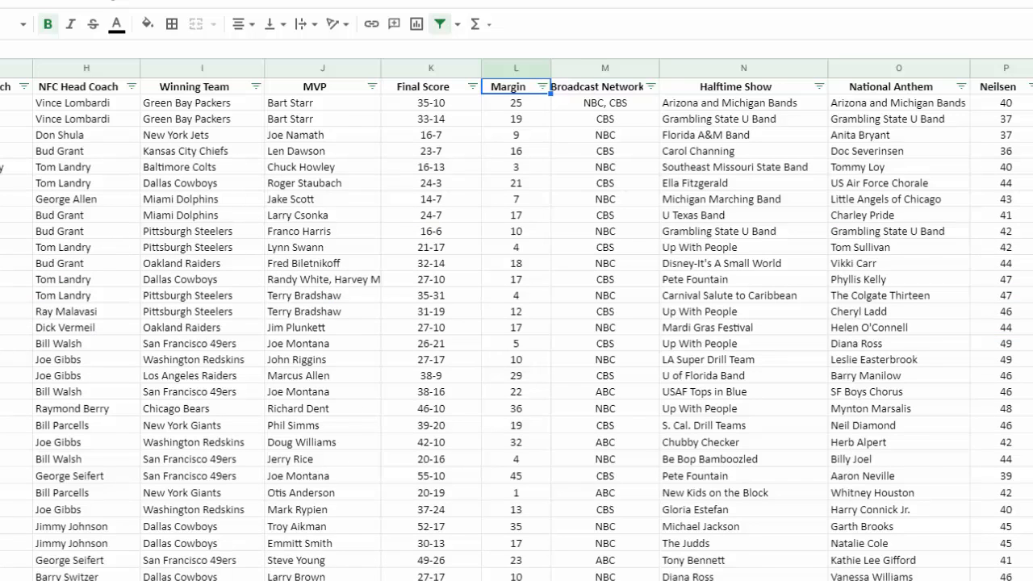
- Look over the sheet's columns between AFC Team and Cost/30 Sec Ad
scroll(516, 323, "right", 10)
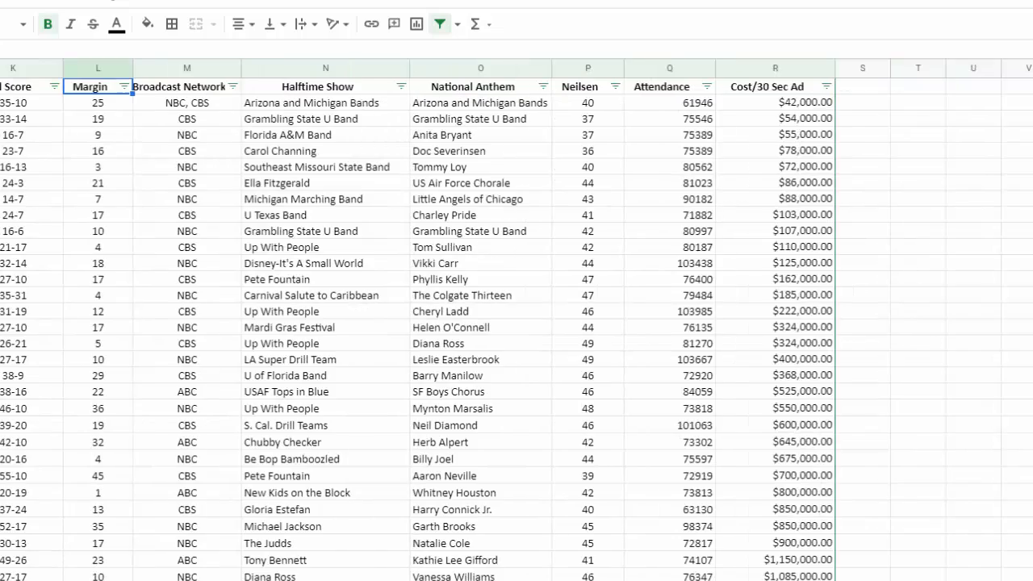
scroll(517, 323, "left", 5)
scroll(517, 323, "right", 5)
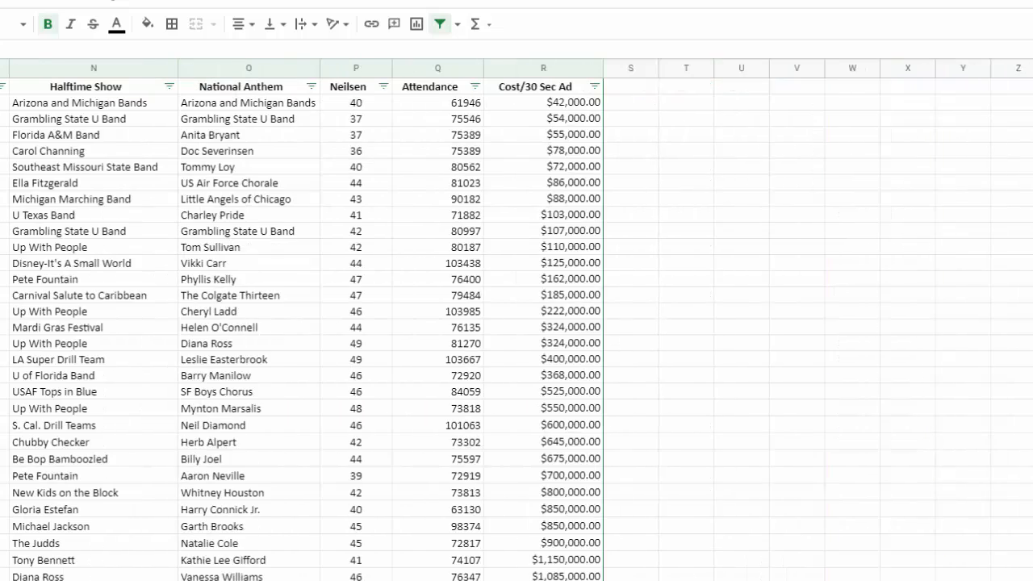
scroll(517, 323, "left", 3)
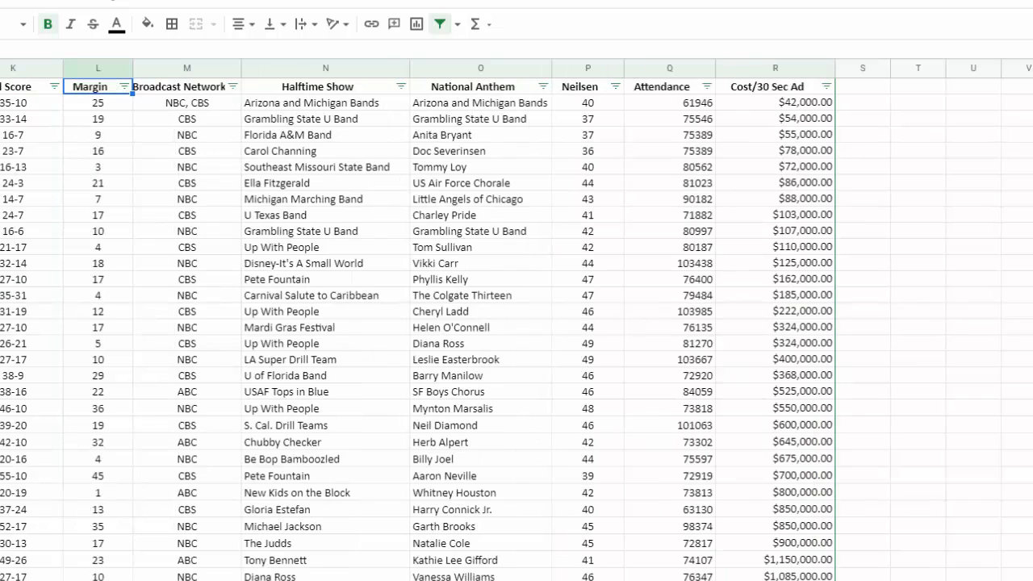
scroll(516, 323, "left", 1)
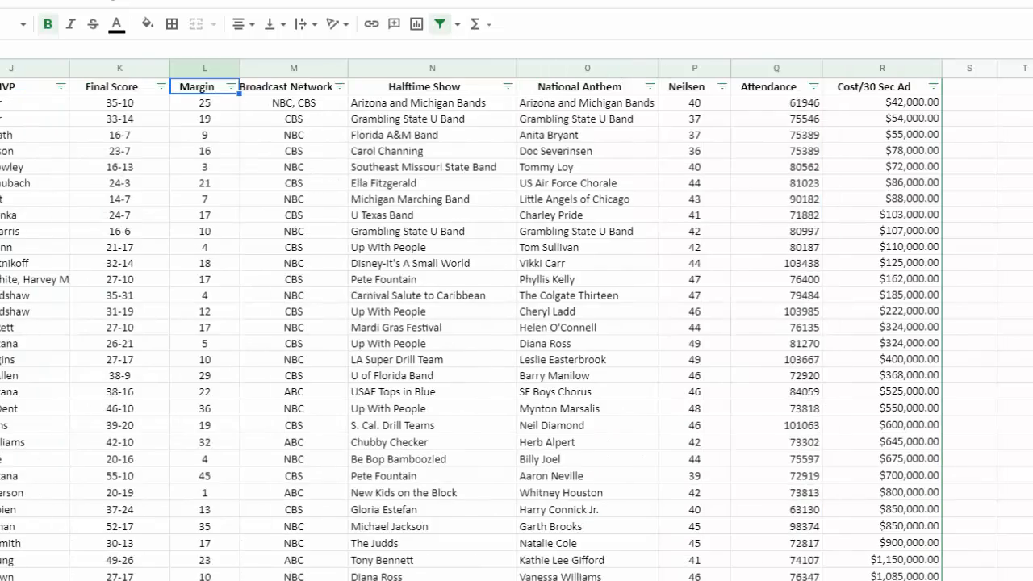
scroll(517, 323, "left", 2)
scroll(516, 323, "right", 4)
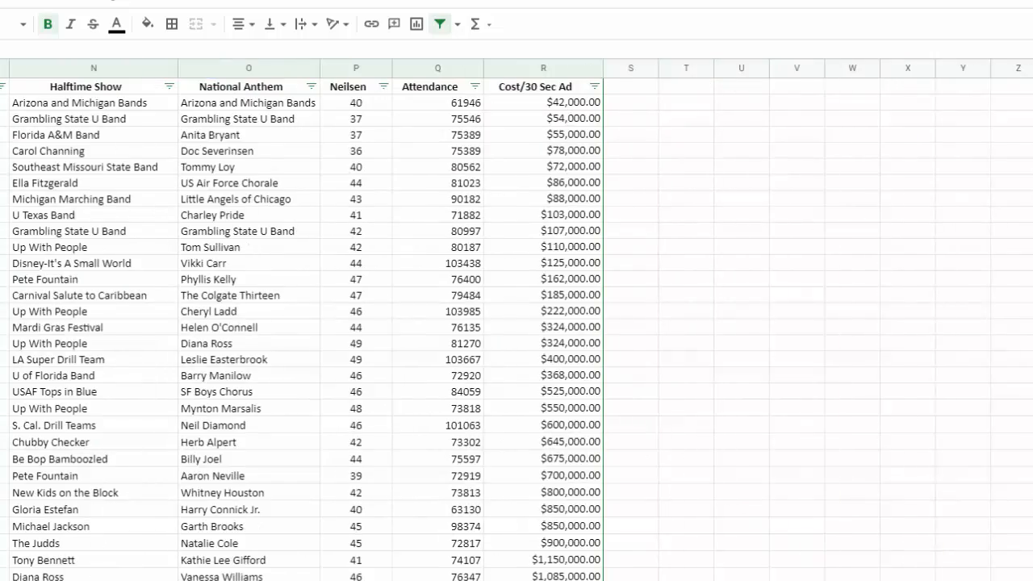
scroll(517, 323, "left", 4)
scroll(516, 323, "left", 4)
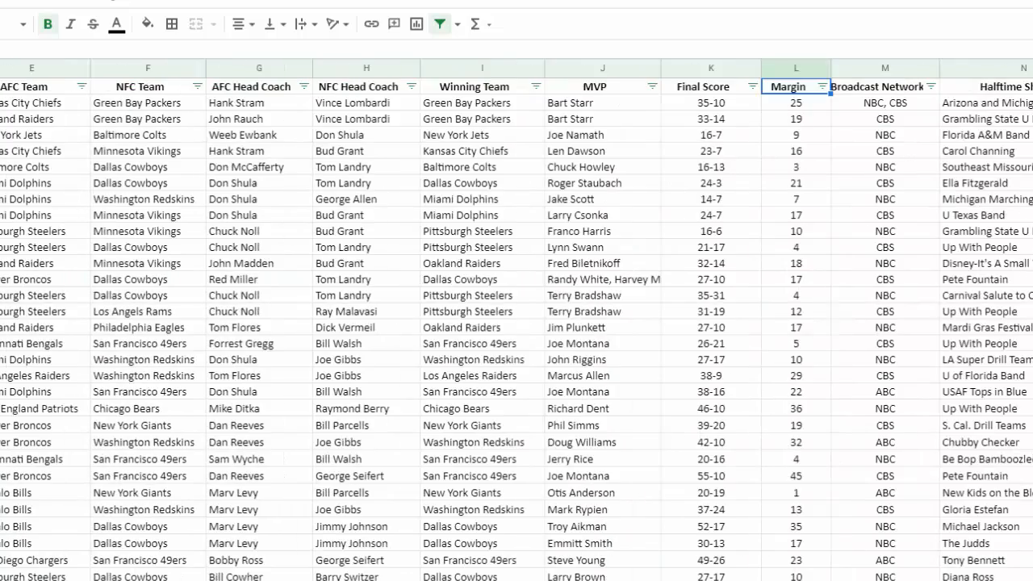
scroll(517, 323, "right", 5)
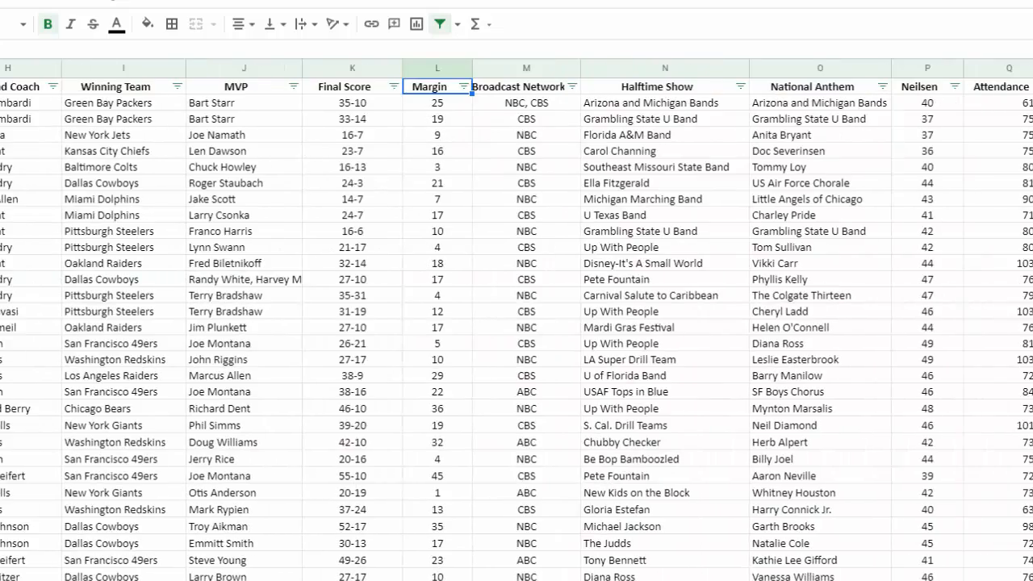
- Filter the Attendance column by the condition Greater than or equal to 90000 and look across the filtered rows
scroll(517, 322, "right", 5)
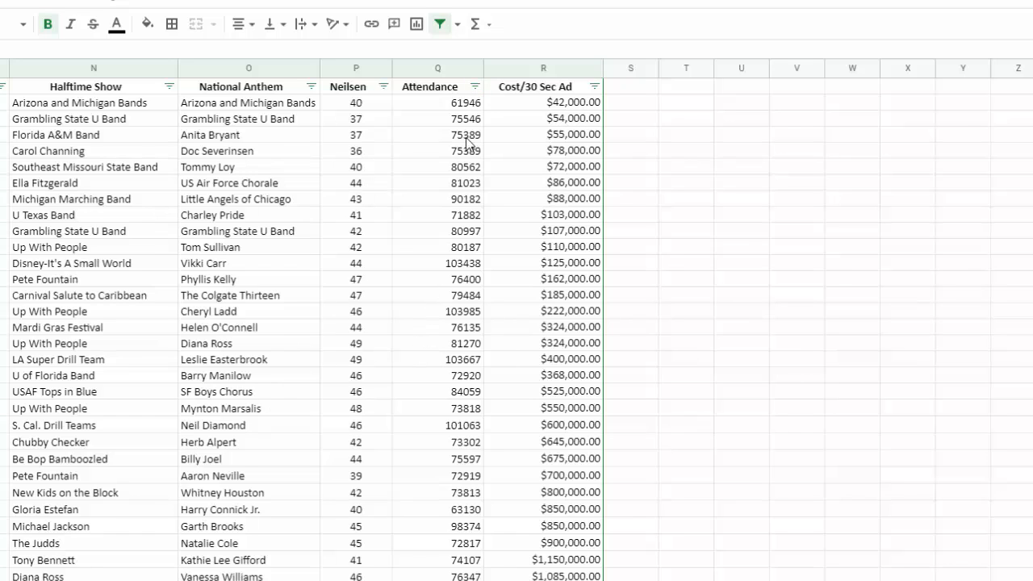
left_click(475, 87)
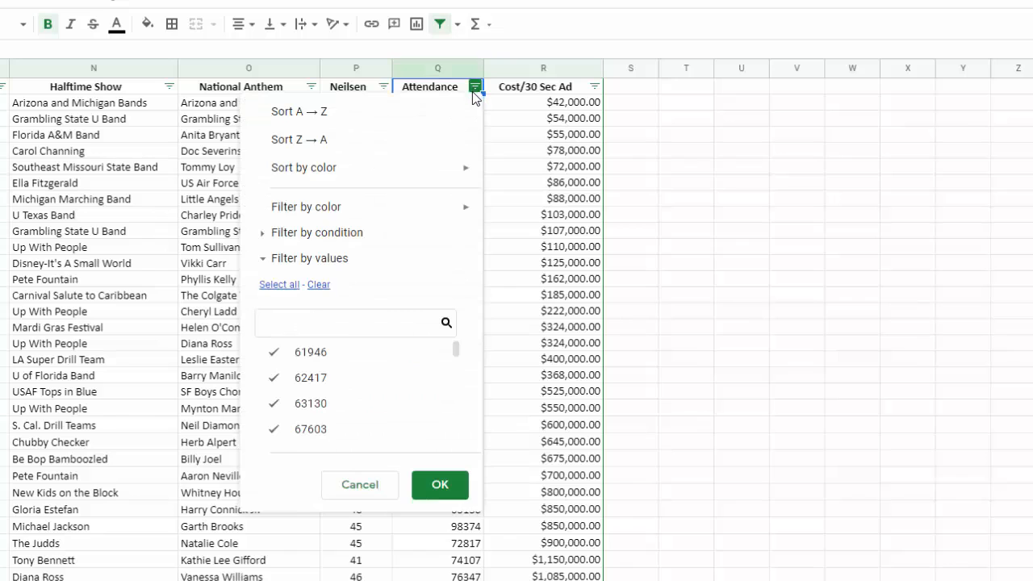
left_click(265, 235)
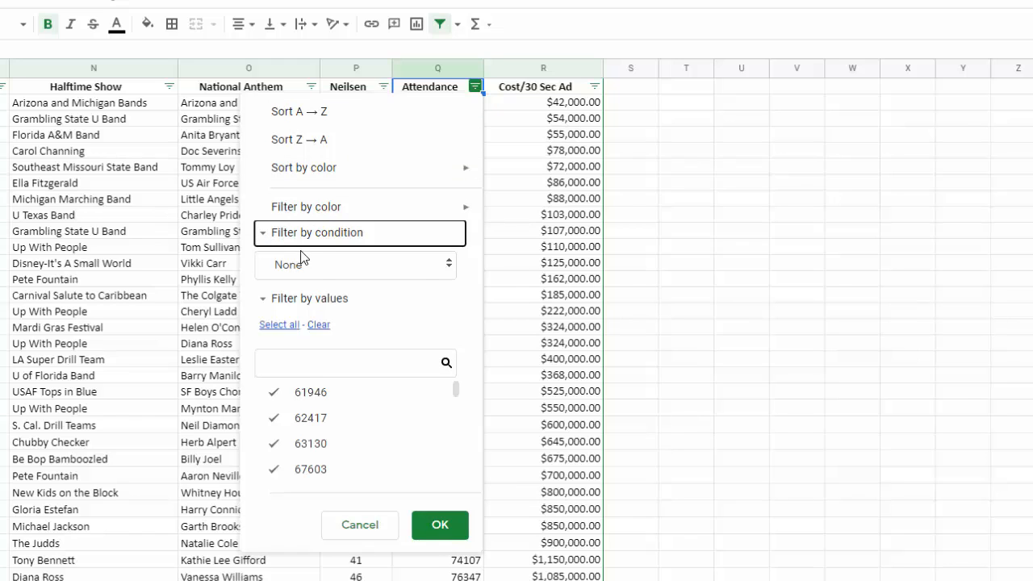
left_click(321, 264)
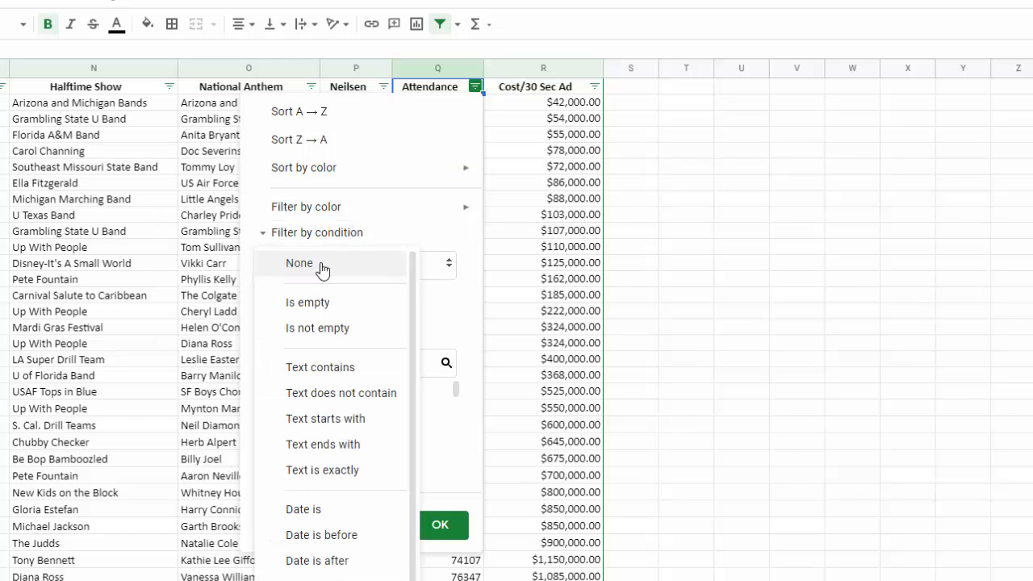
scroll(319, 438, "down", 3)
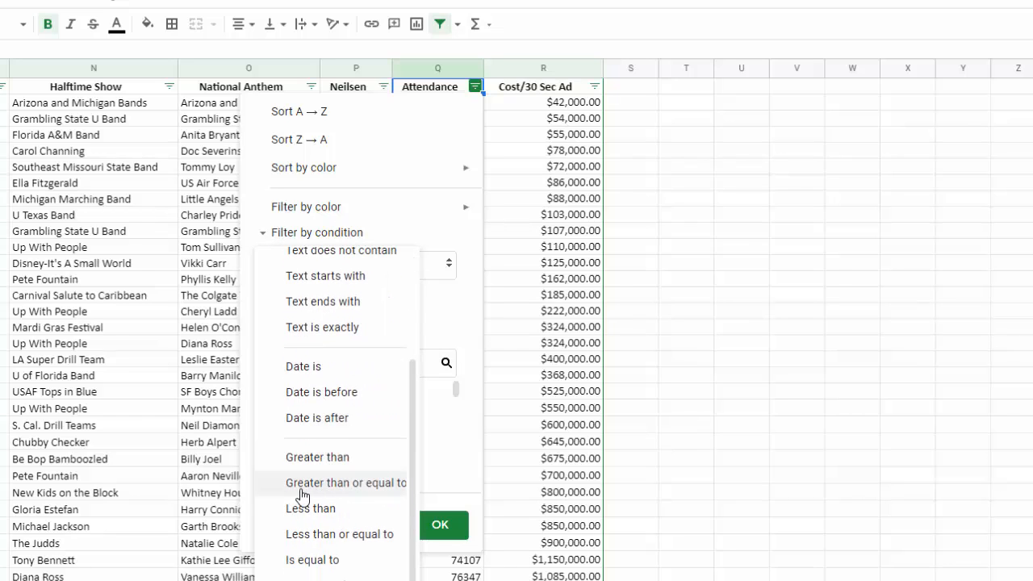
left_click(383, 486)
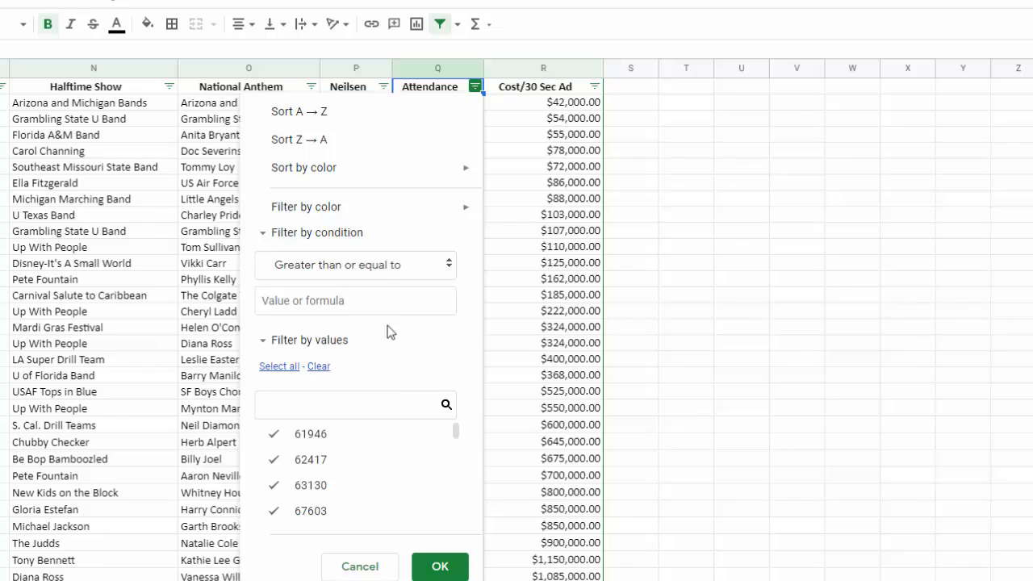
left_click(373, 305)
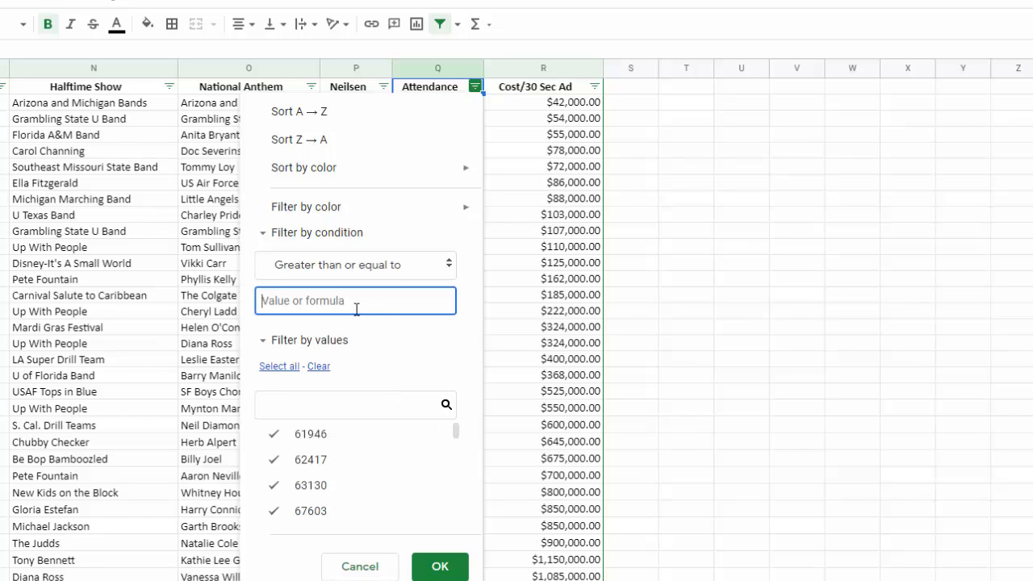
type("90000")
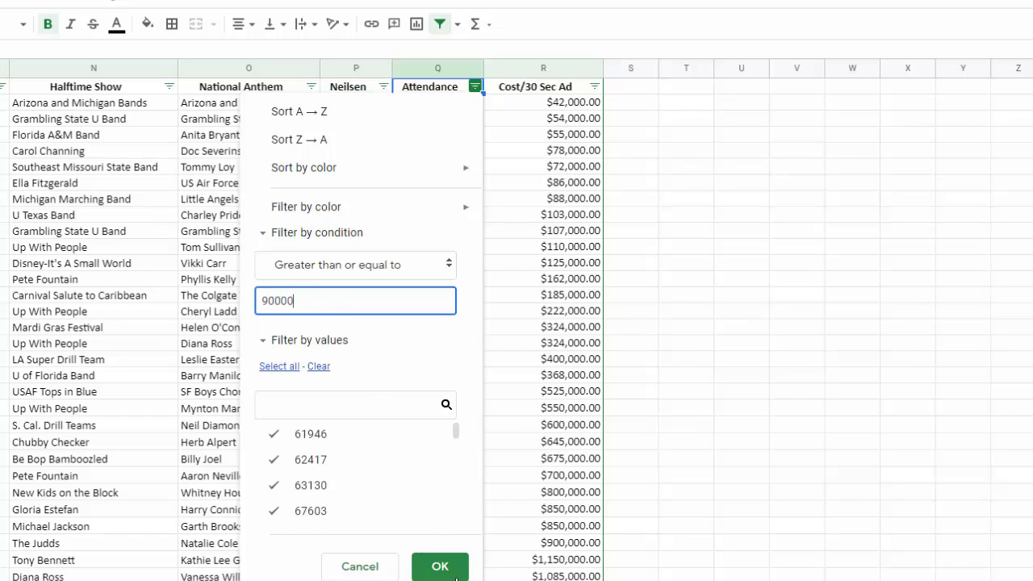
left_click(440, 567)
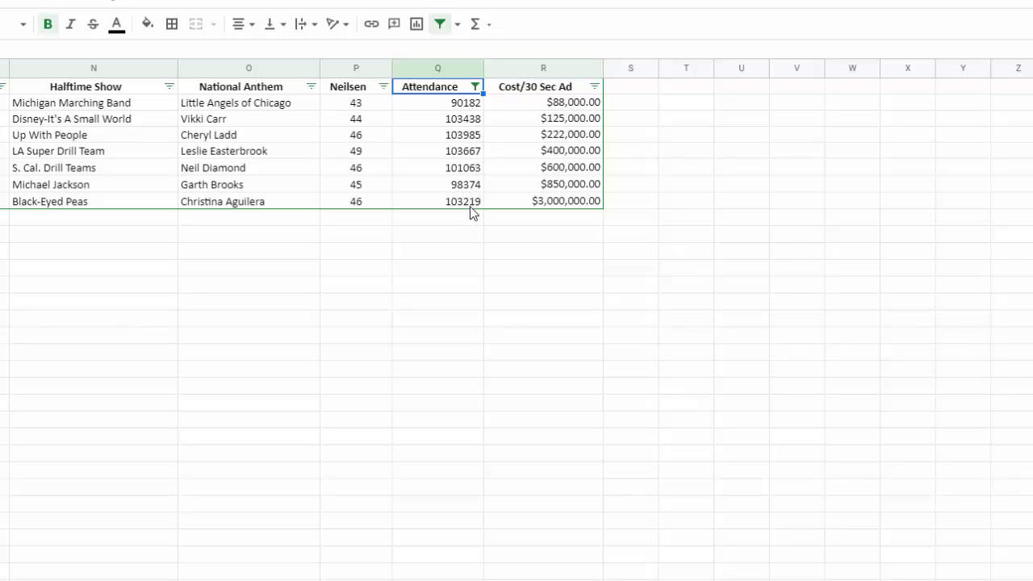
scroll(517, 146, "left", 10)
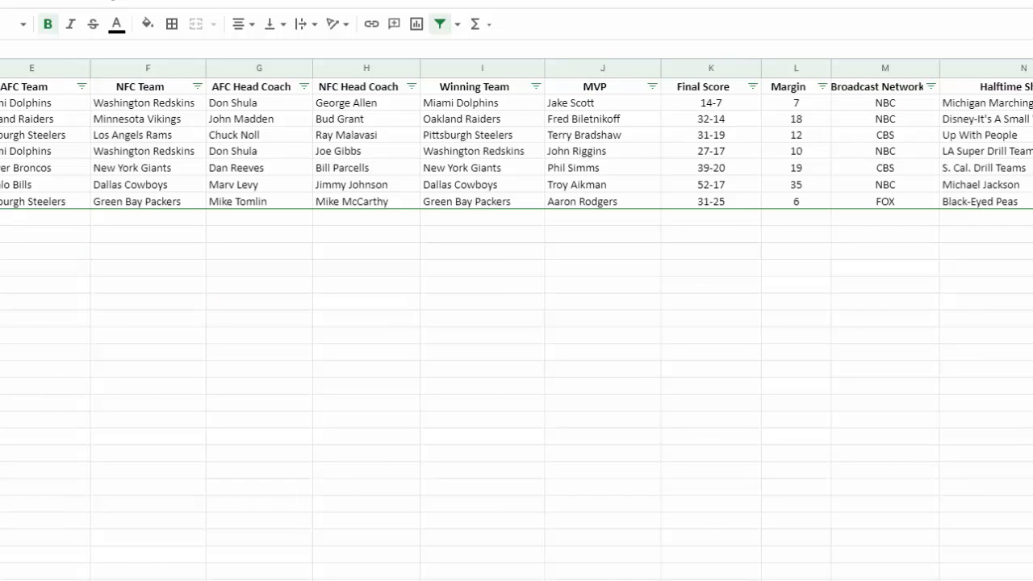
scroll(517, 145, "right", 10)
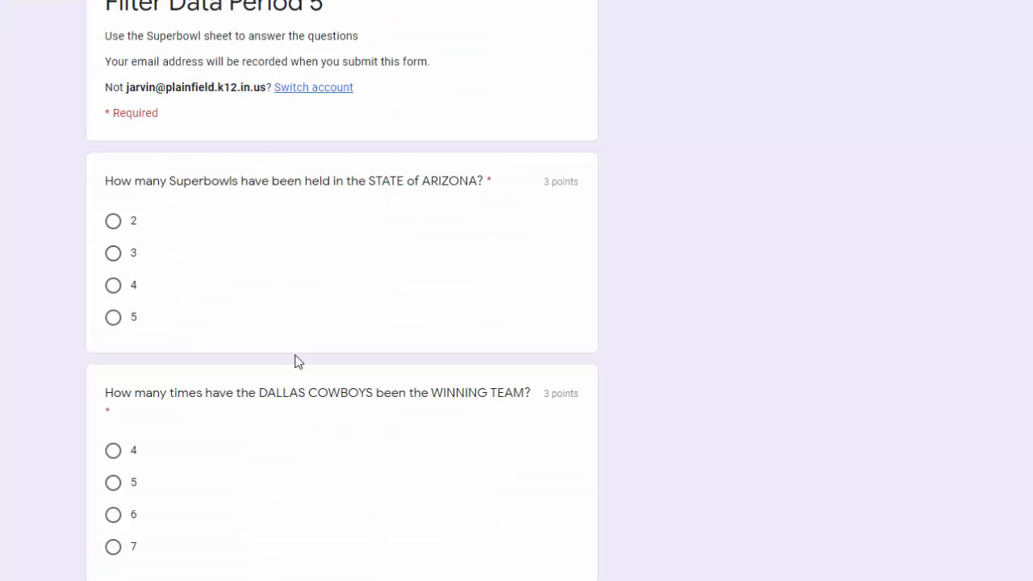
- Read through the Filter Data form's questions, focusing on the one about the MARGIN being LESS THAN 10
scroll(339, 396, "down", 9)
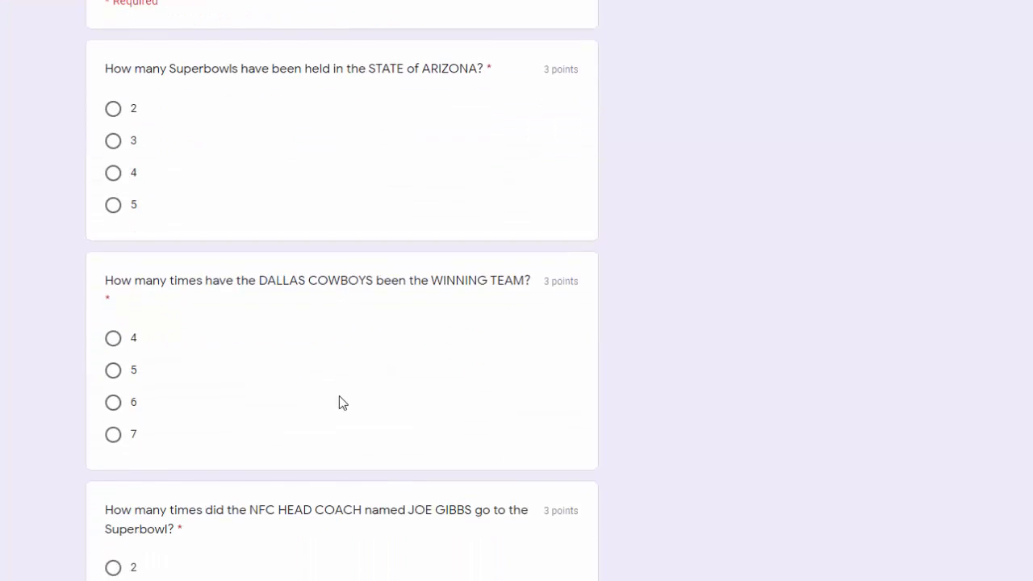
scroll(339, 406, "down", 8)
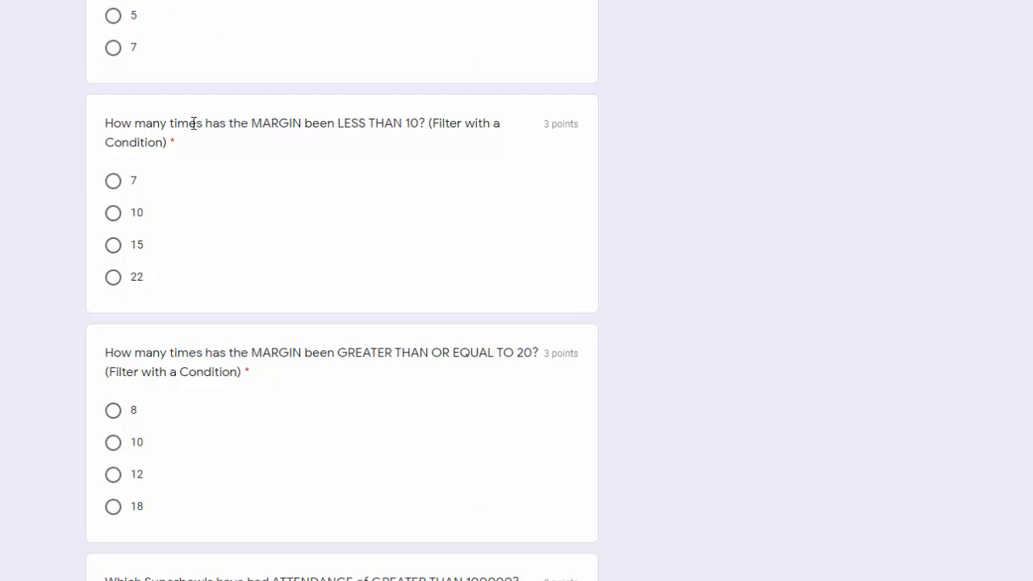
left_click_drag(180, 122, 427, 130)
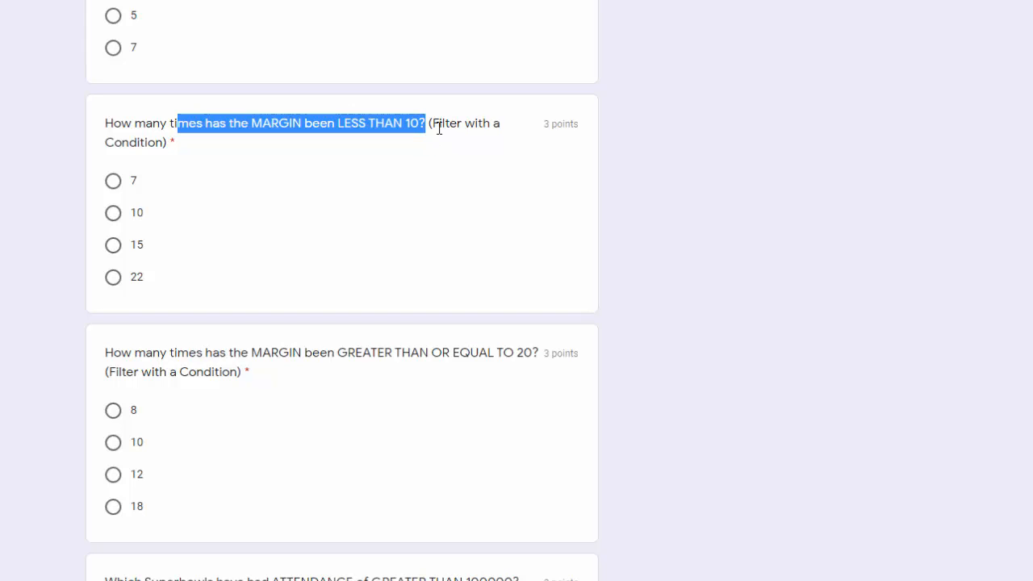
left_click(315, 126)
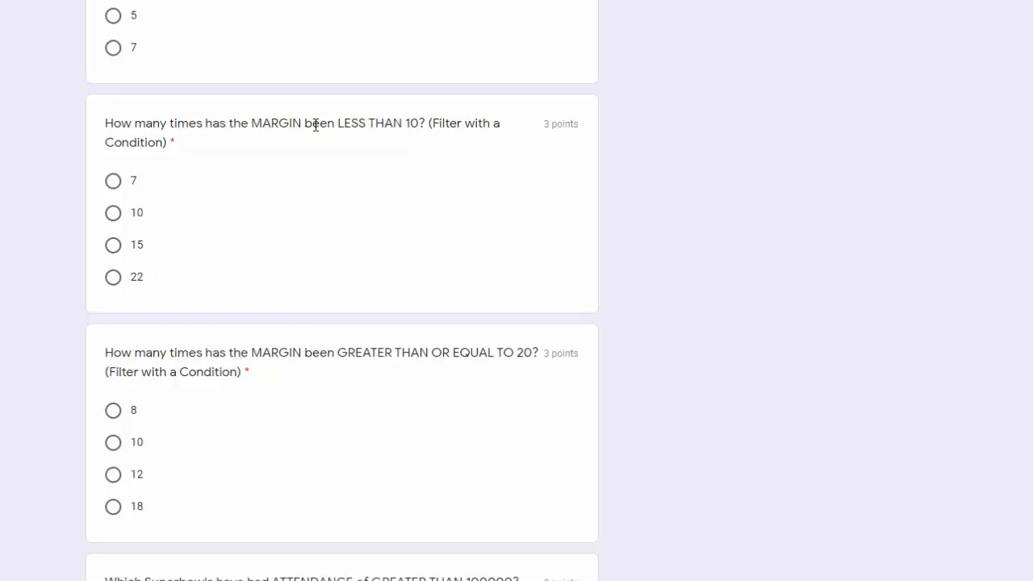
left_click_drag(339, 123, 419, 125)
left_click_drag(249, 123, 313, 131)
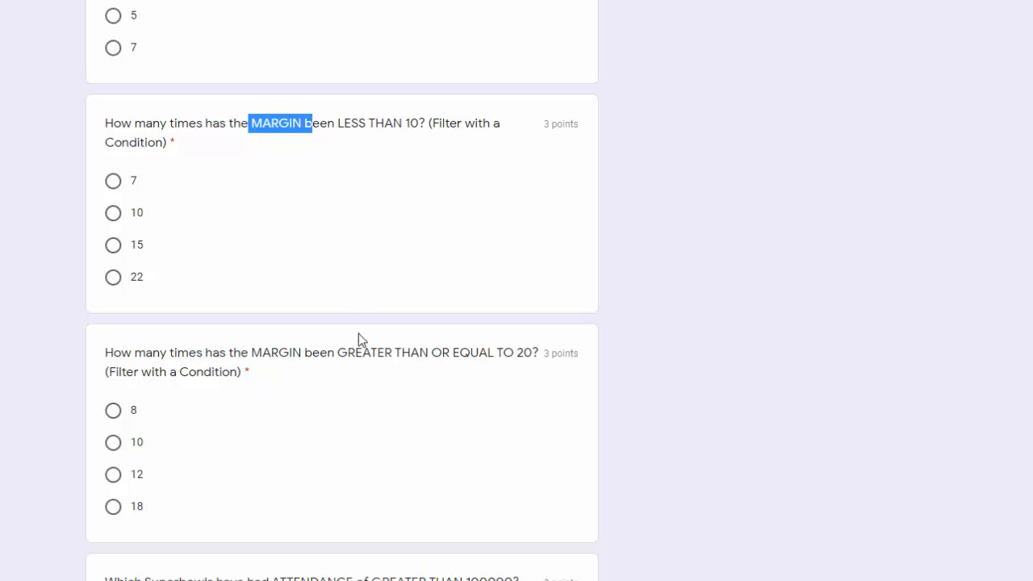
scroll(340, 395, "down", 5)
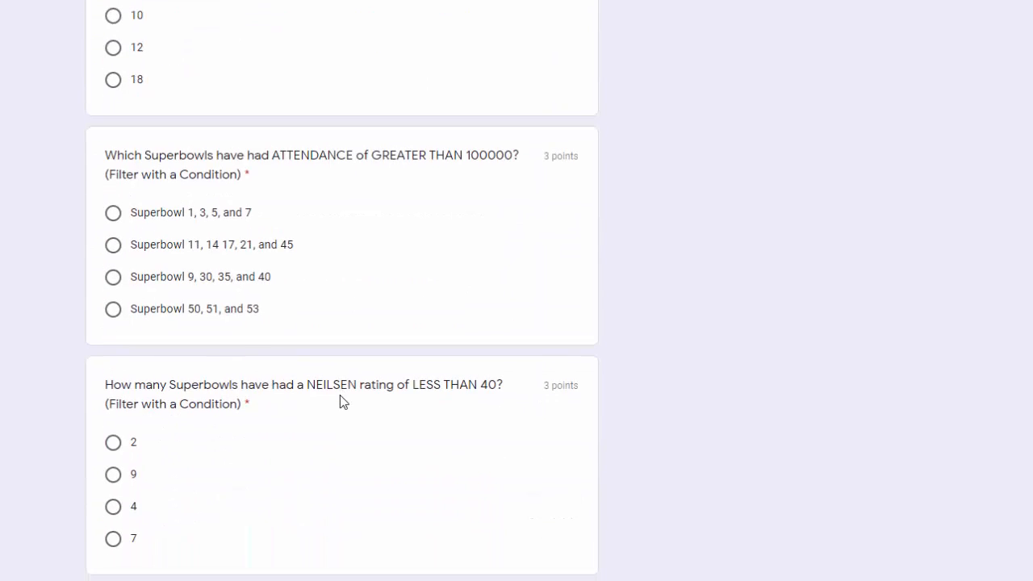
scroll(339, 395, "down", 10)
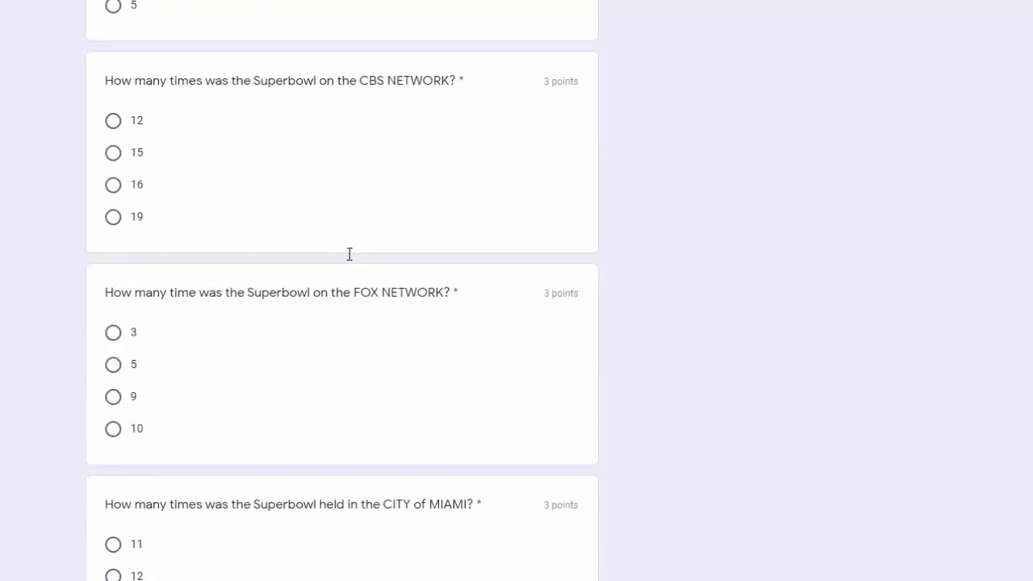
scroll(348, 253, "up", 3)
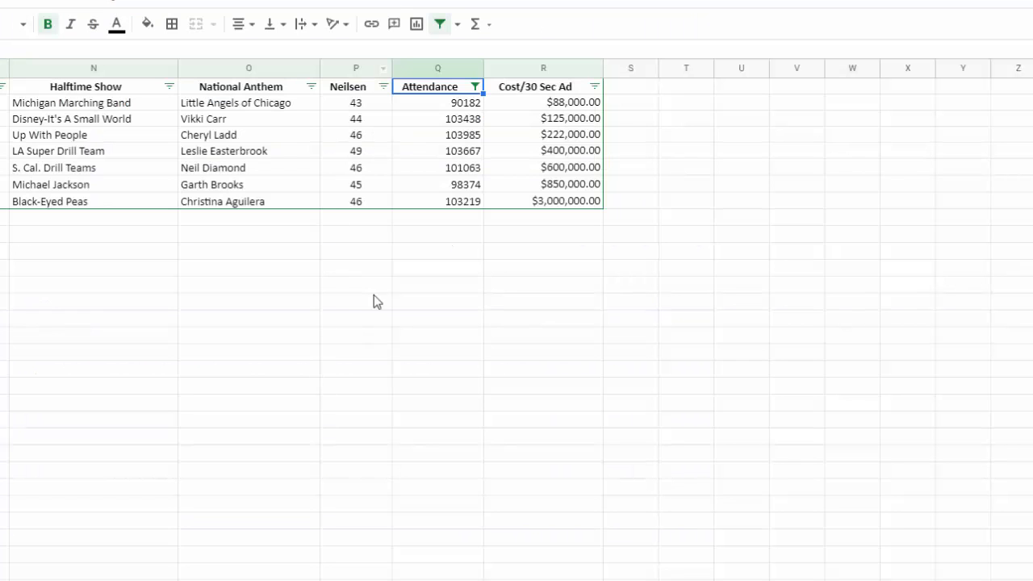
- Remove the Attendance column's filter by setting its condition to None
left_click(475, 86)
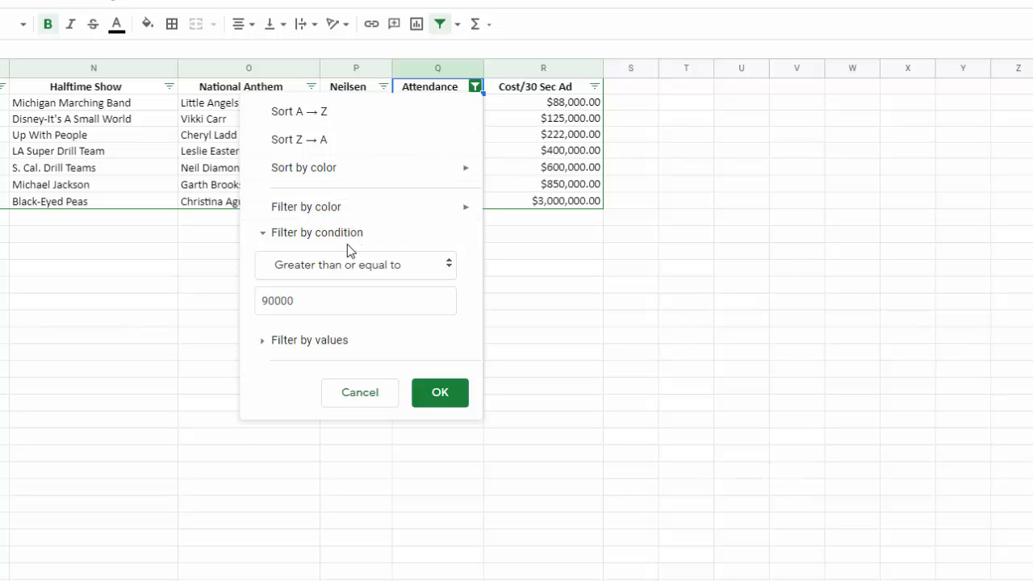
left_click(338, 270)
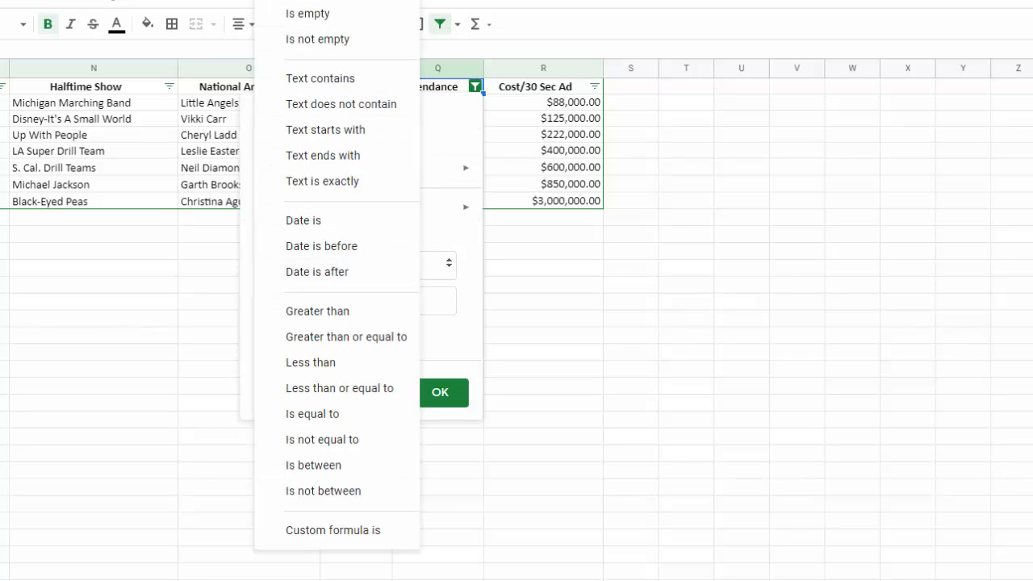
left_click(355, 16)
left_click(439, 356)
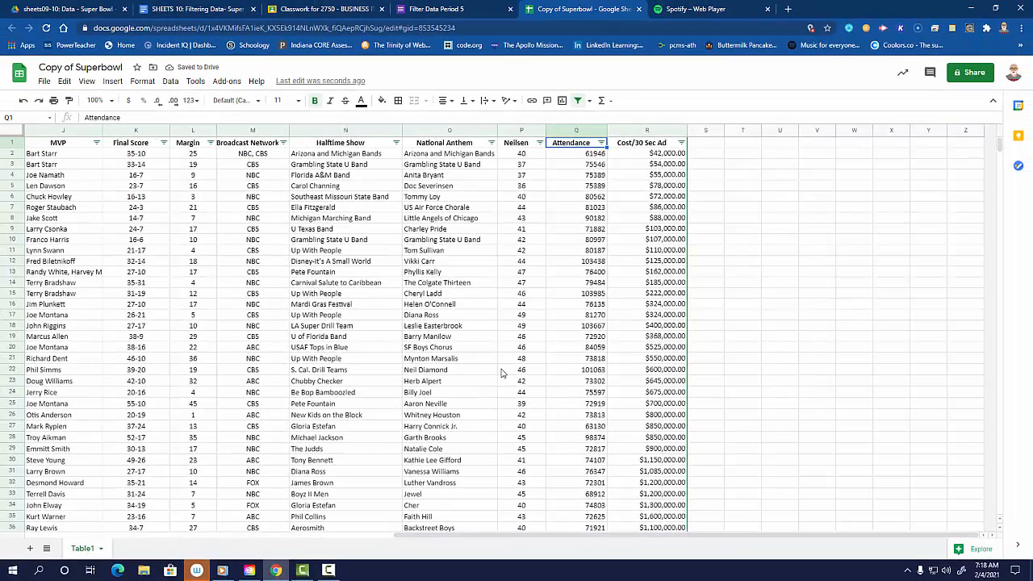
- Switch to the Filter Data Period 5 form and review its questions from start to end, checking back with the Superbowl sheet
left_click(484, 14)
scroll(512, 366, "down", 10)
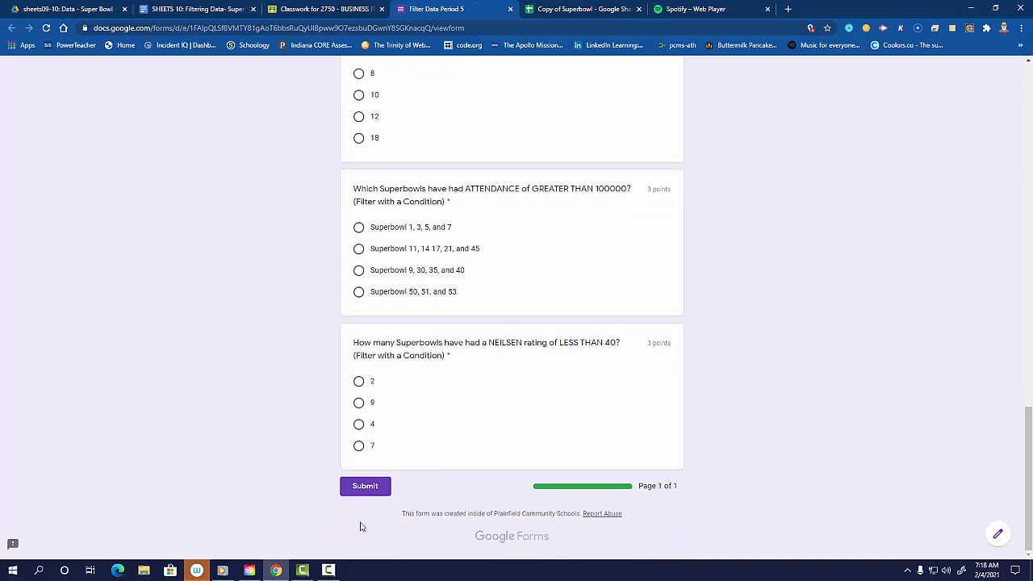
scroll(366, 520, "up", 15)
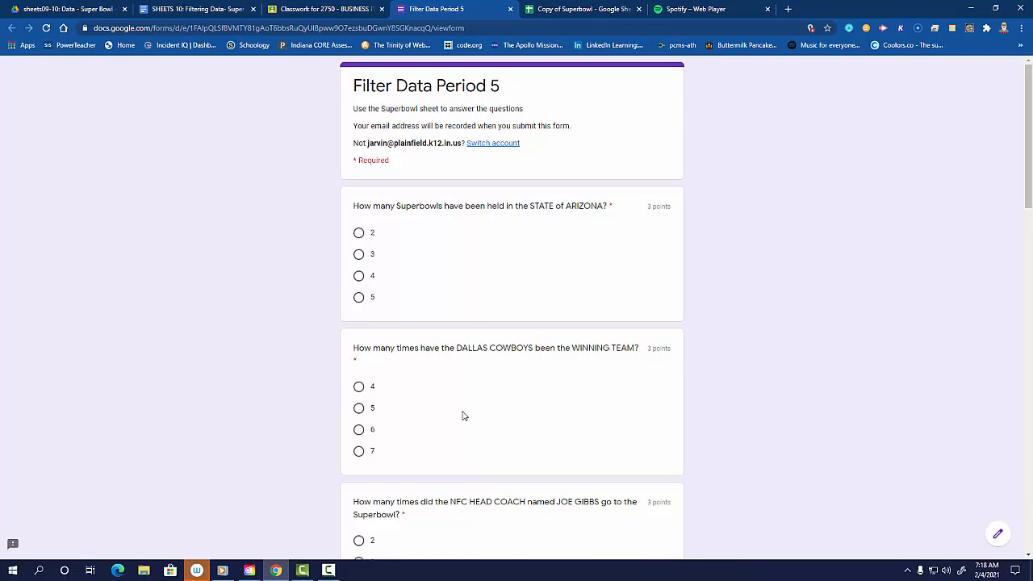
scroll(456, 422, "down", 15)
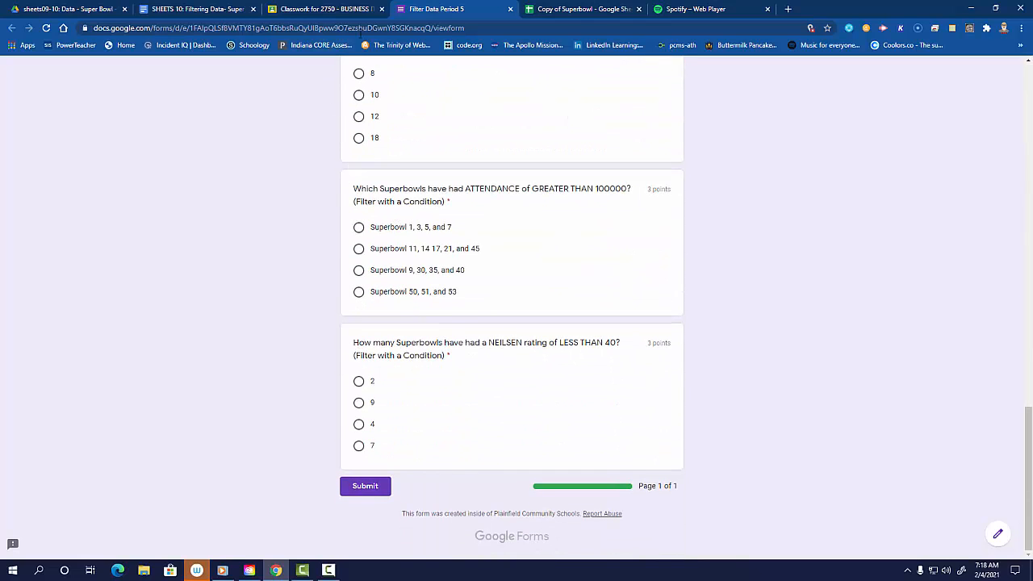
left_click(592, 9)
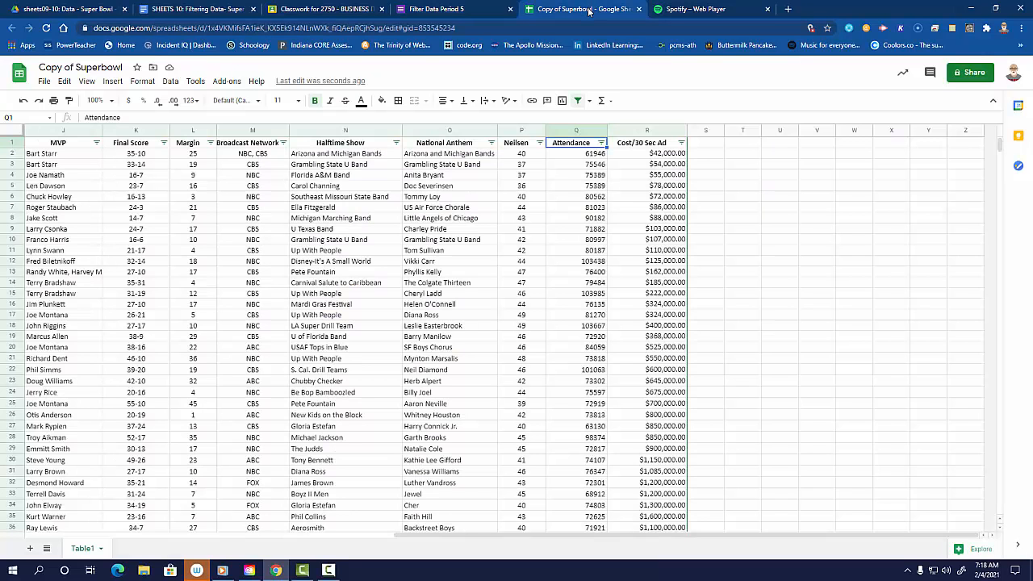
left_click(461, 9)
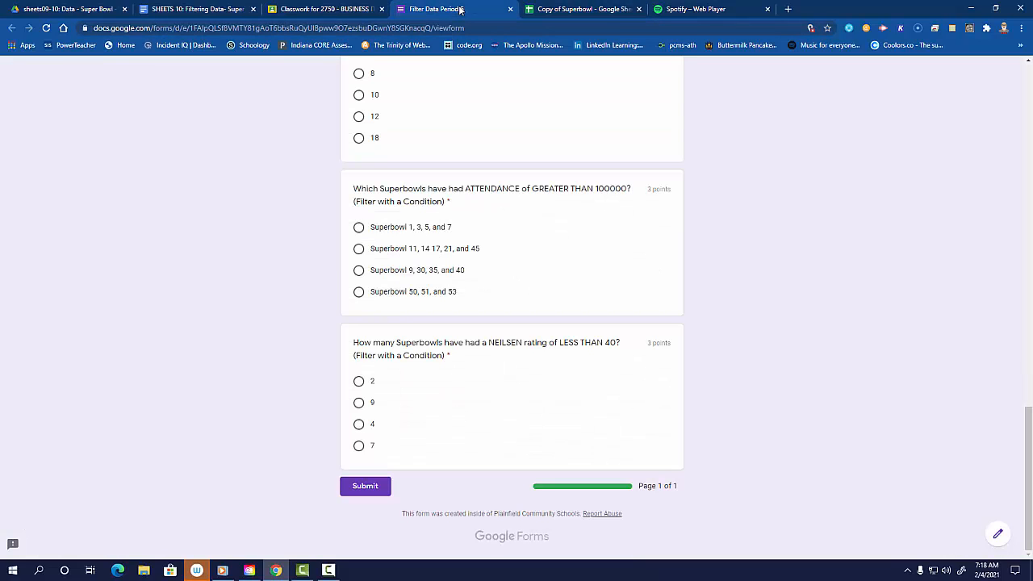